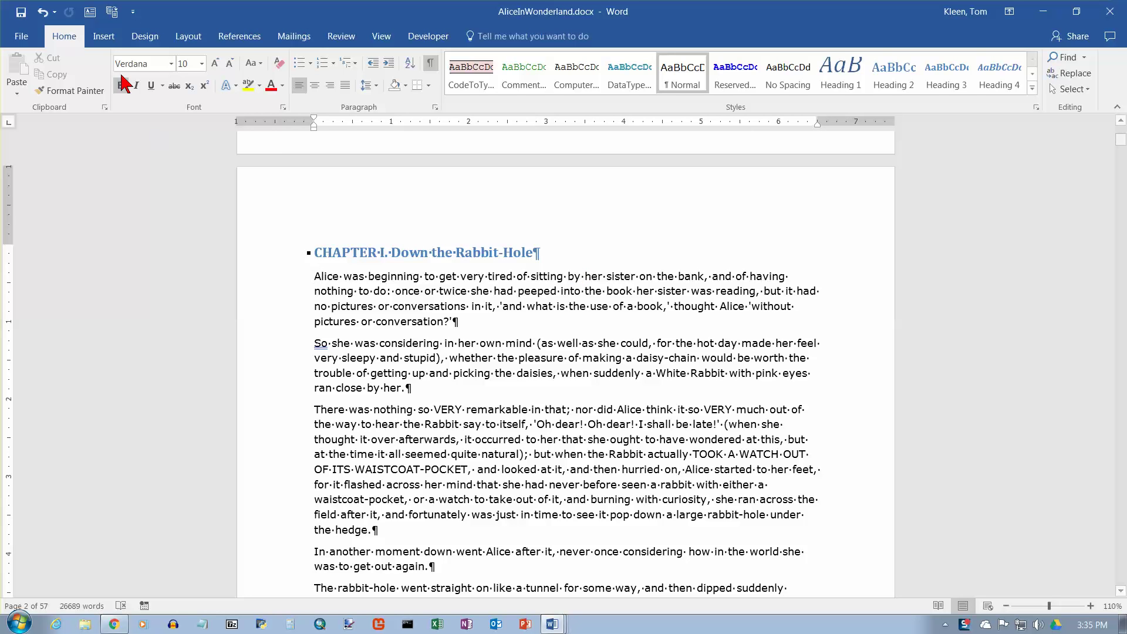
# Step: Insert the built-in Sideline cover page at the start of the document
pyautogui.click(103, 36)
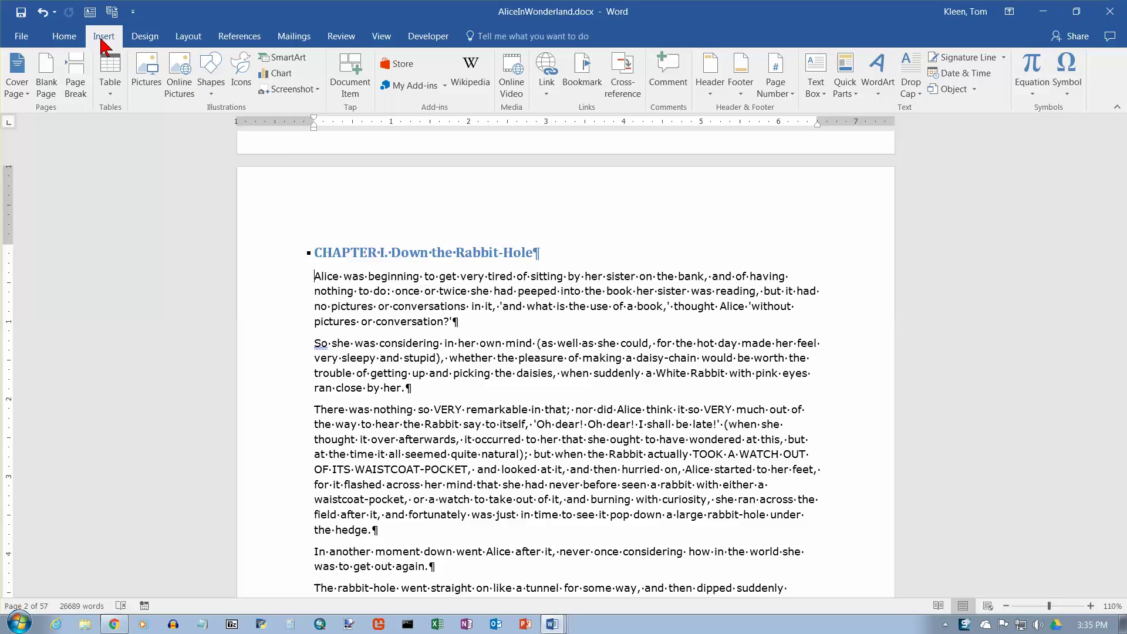
pyautogui.click(25, 97)
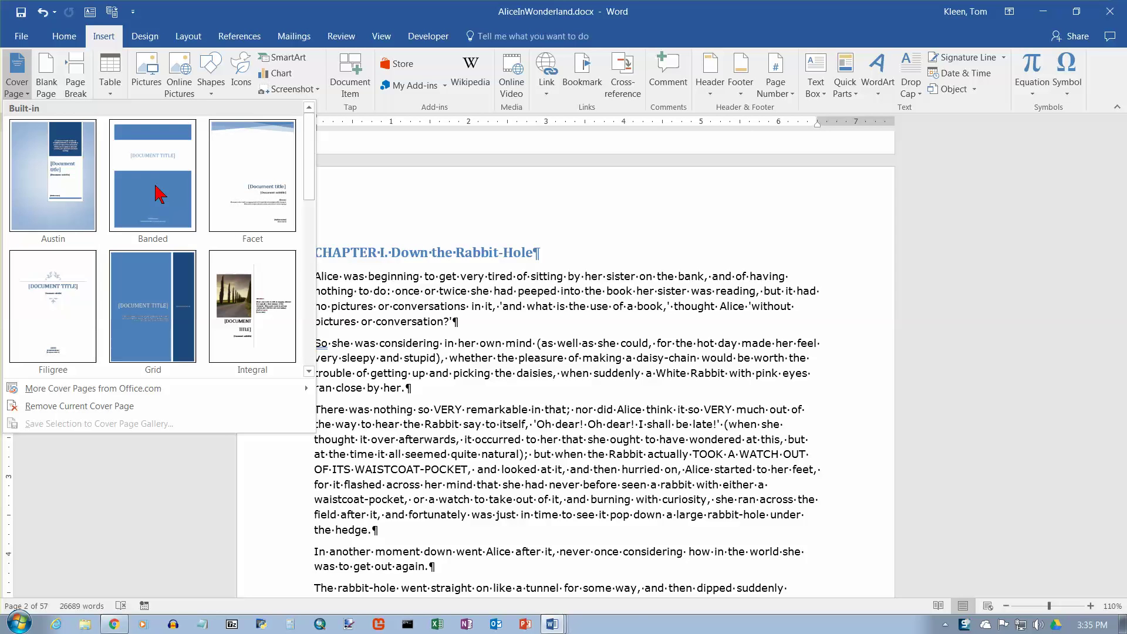
pyautogui.click(312, 246)
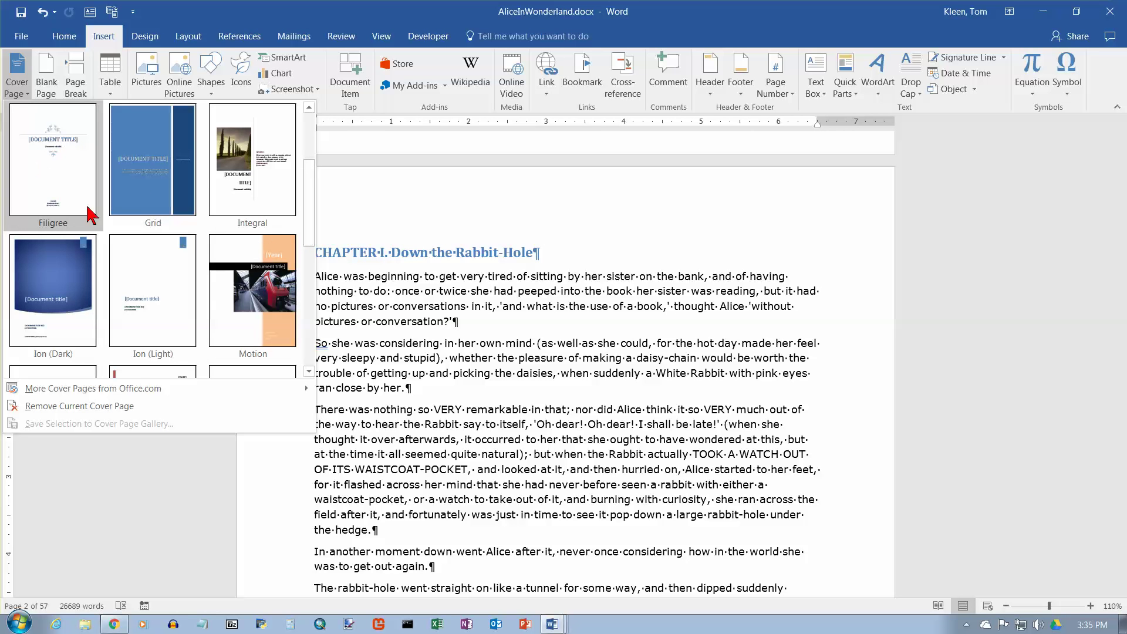
pyautogui.click(307, 303)
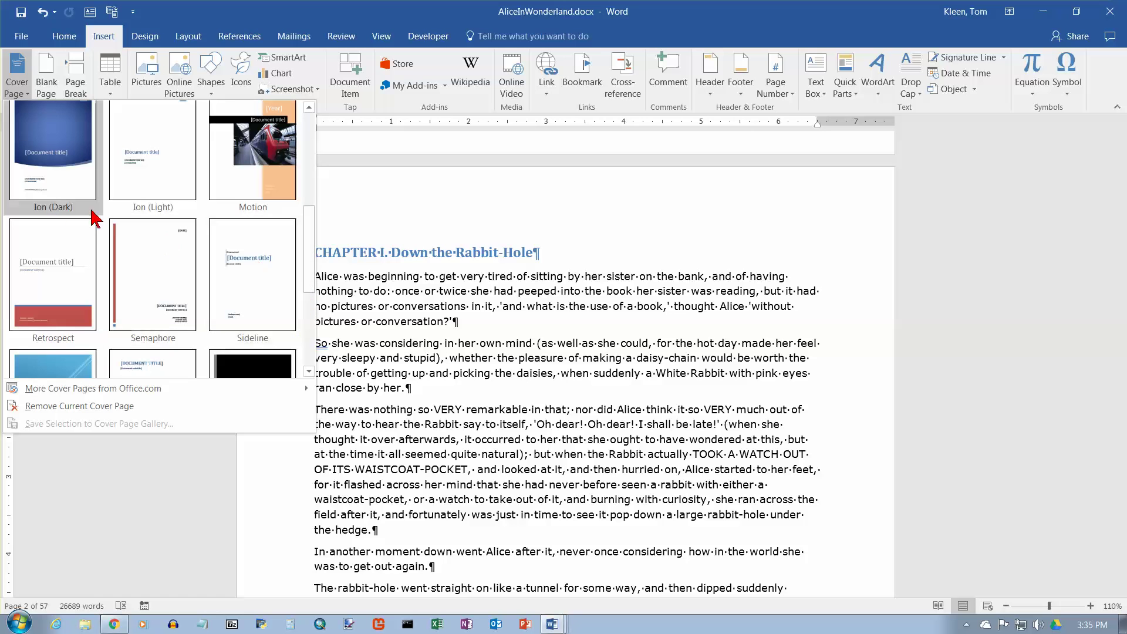
pyautogui.click(249, 269)
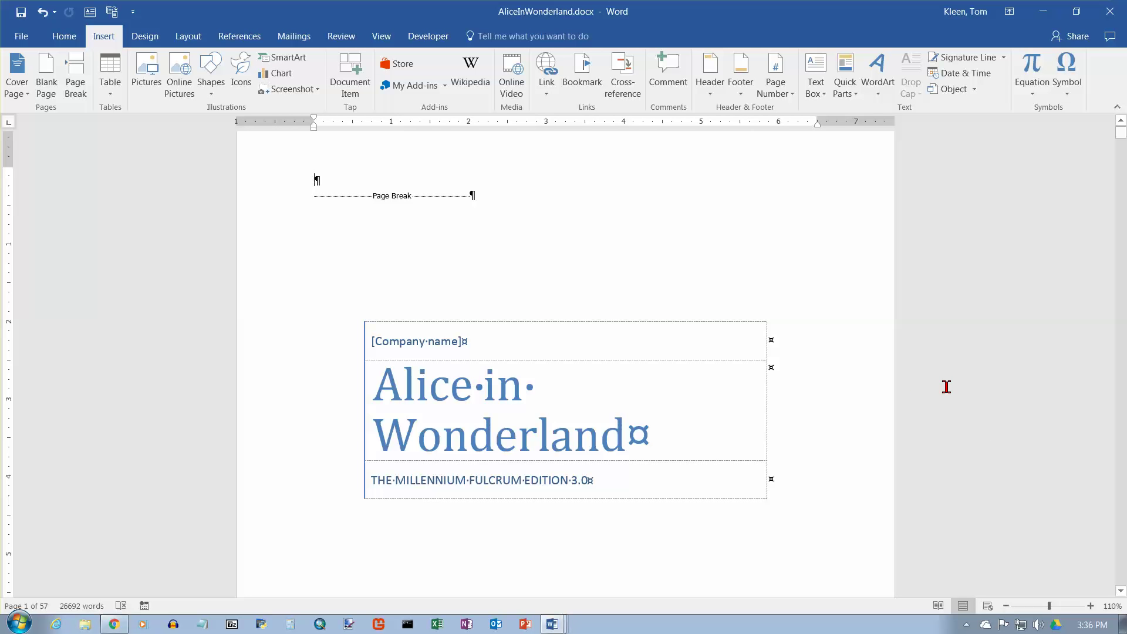
# Step: Examine the new cover page's Company, Title, Subtitle and Author fields
pyautogui.scroll(-9, 946, 386)
pyautogui.scroll(4, 942, 390)
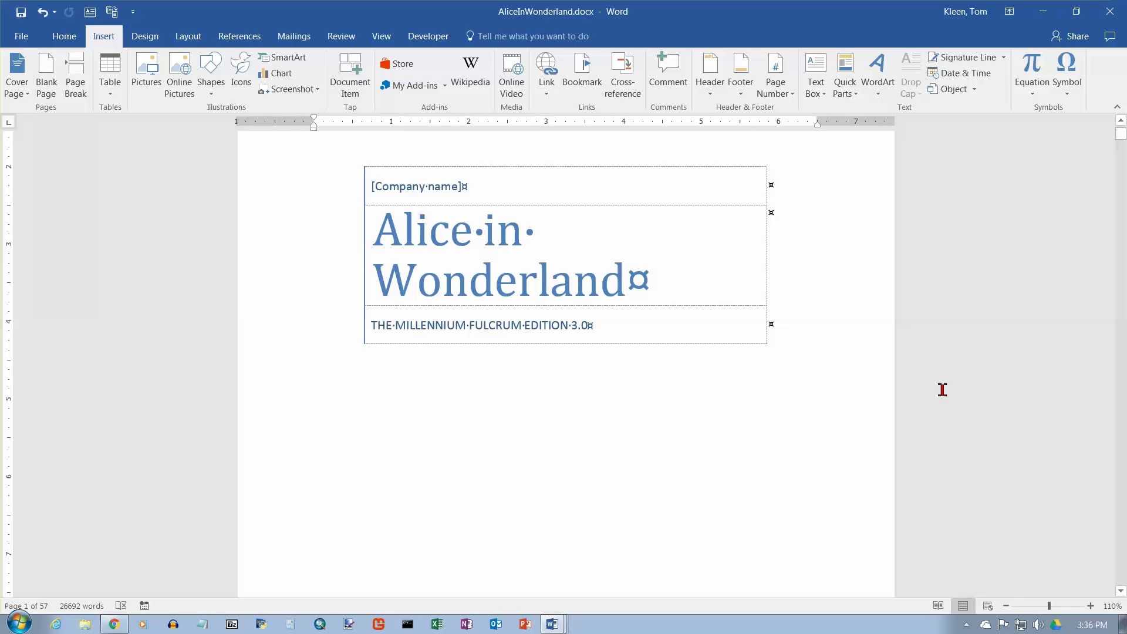
pyautogui.scroll(2, 943, 390)
pyautogui.click(383, 306)
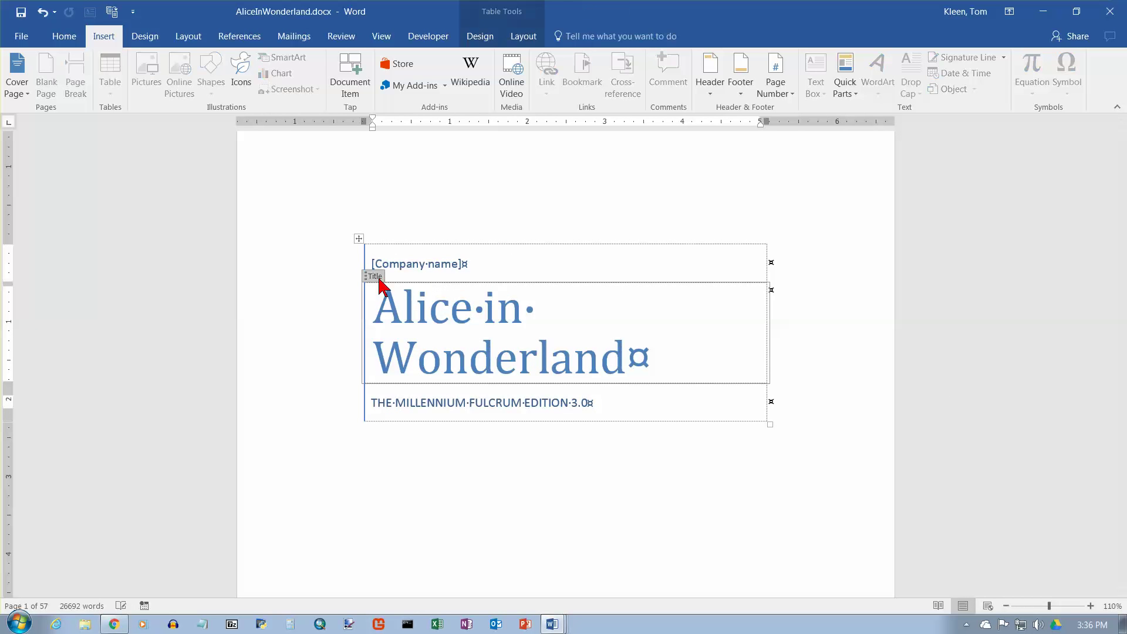
pyautogui.click(418, 264)
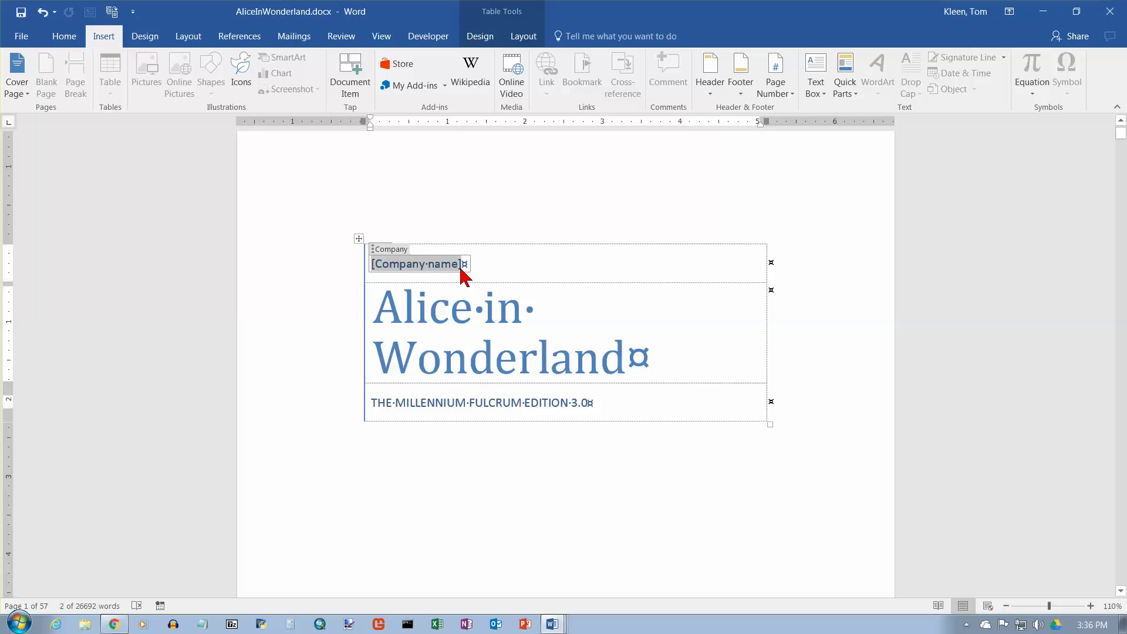
pyautogui.click(521, 326)
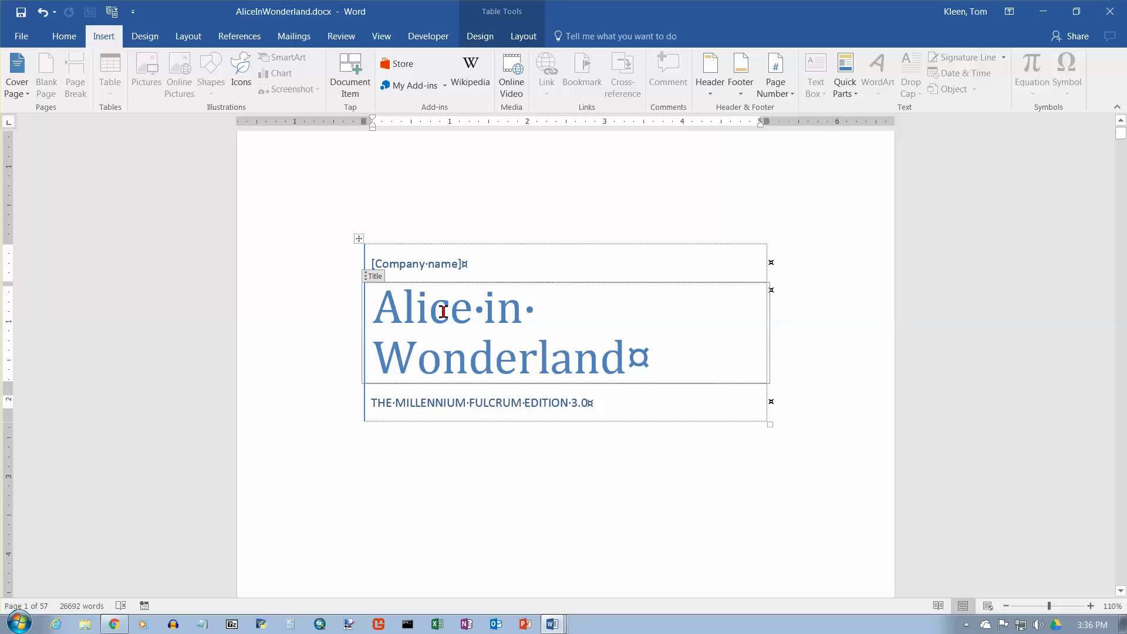
pyautogui.click(600, 407)
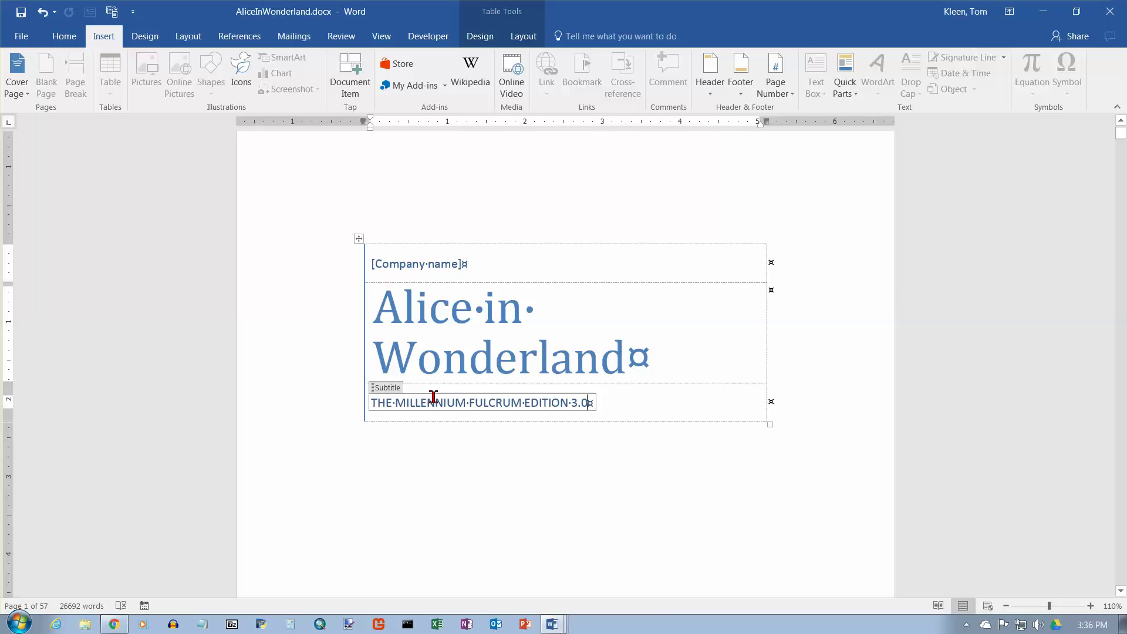
pyautogui.scroll(-4, 644, 468)
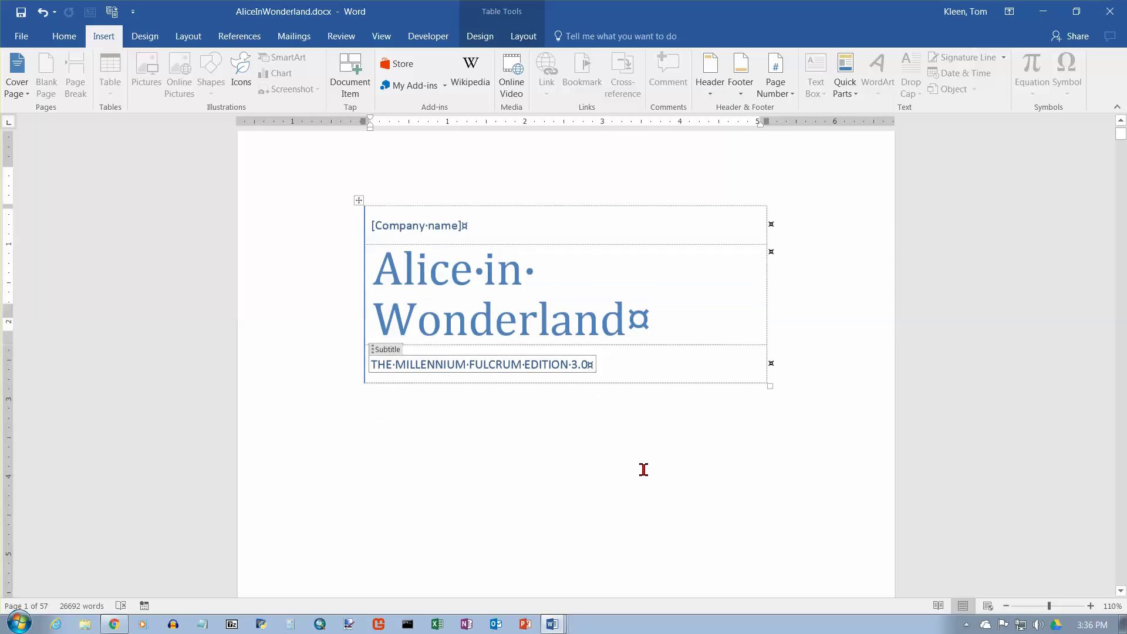
pyautogui.scroll(-1, 644, 467)
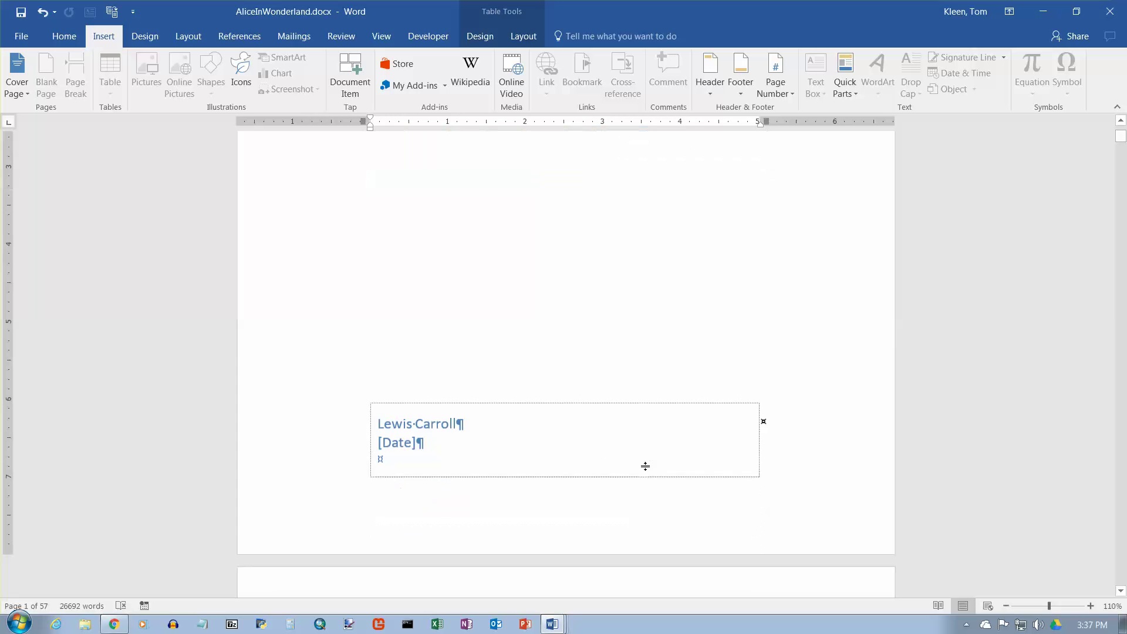
pyautogui.click(474, 423)
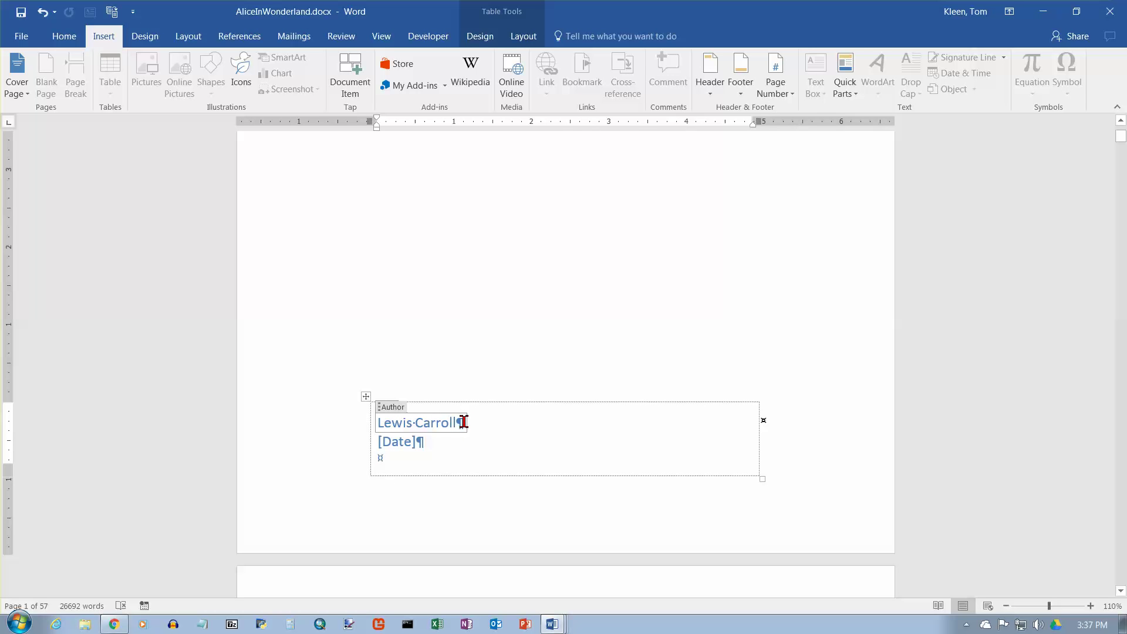
# Step: Set the cover page's Date field to today's date, 7-28-2017, using its date picker
pyautogui.click(416, 441)
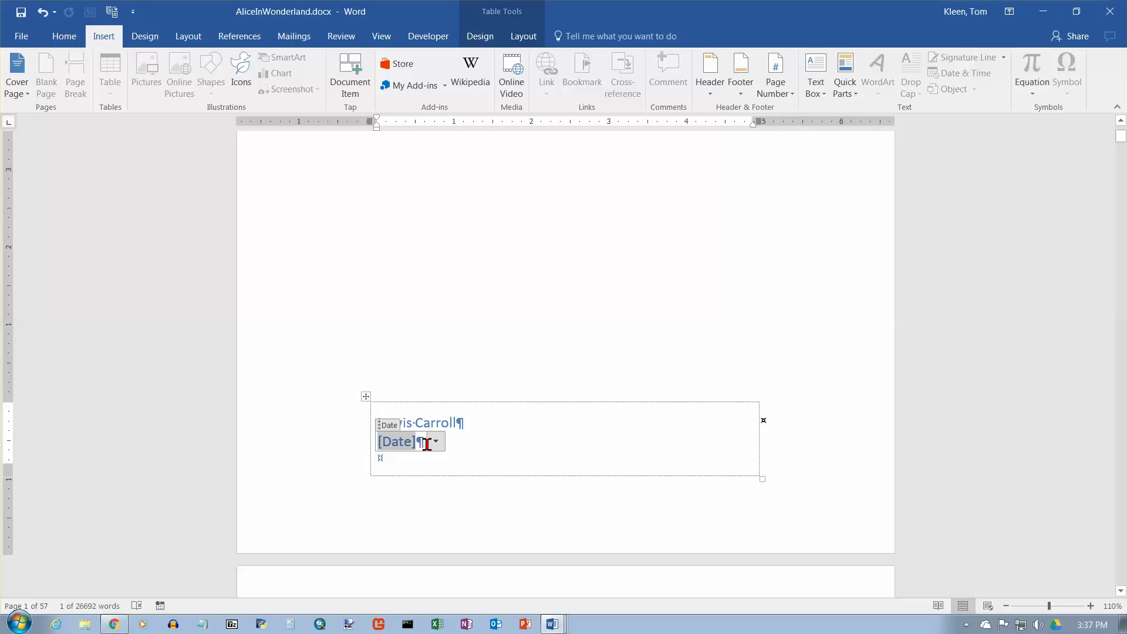
pyautogui.click(436, 445)
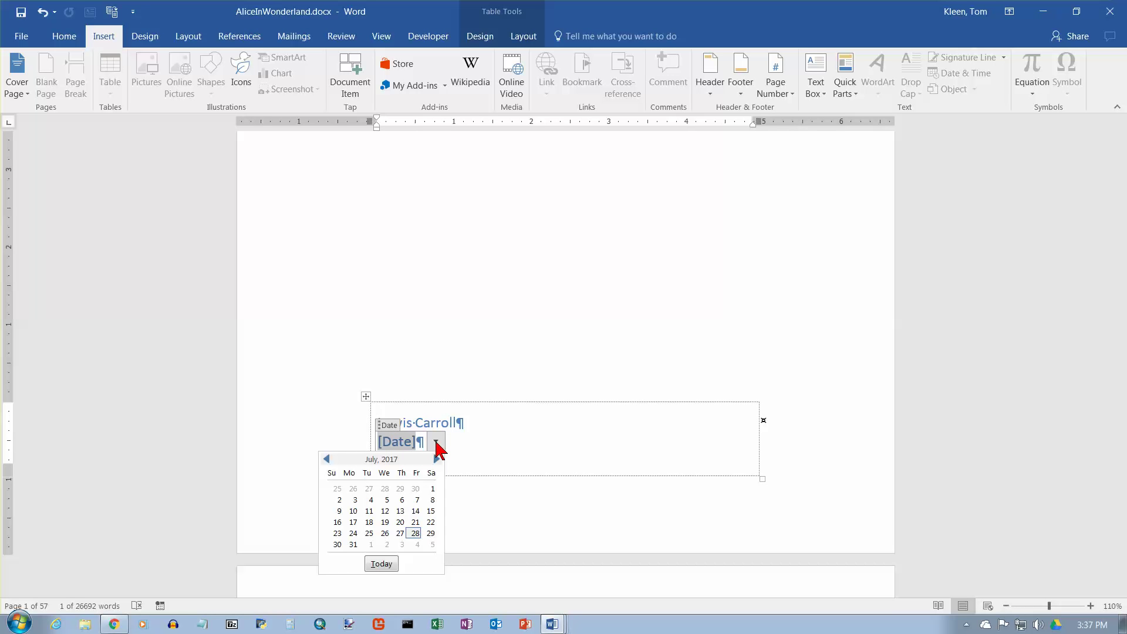
pyautogui.click(437, 445)
pyautogui.click(436, 445)
pyautogui.click(381, 564)
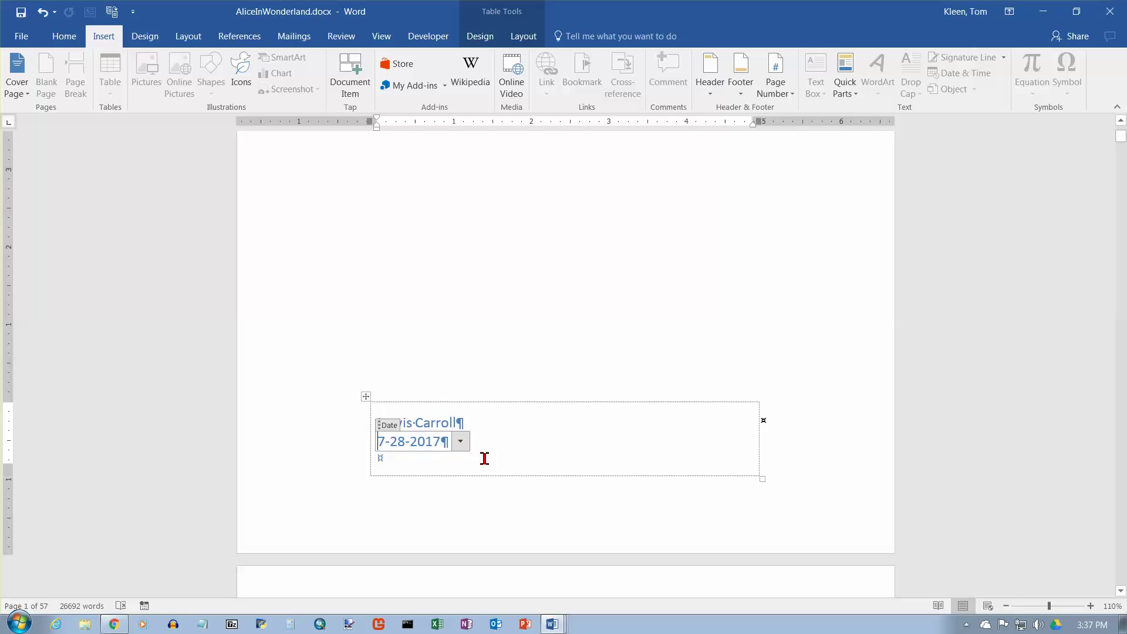
# Step: Check the cover page's Title, Subtitle and Date fields again
pyautogui.scroll(10, 485, 458)
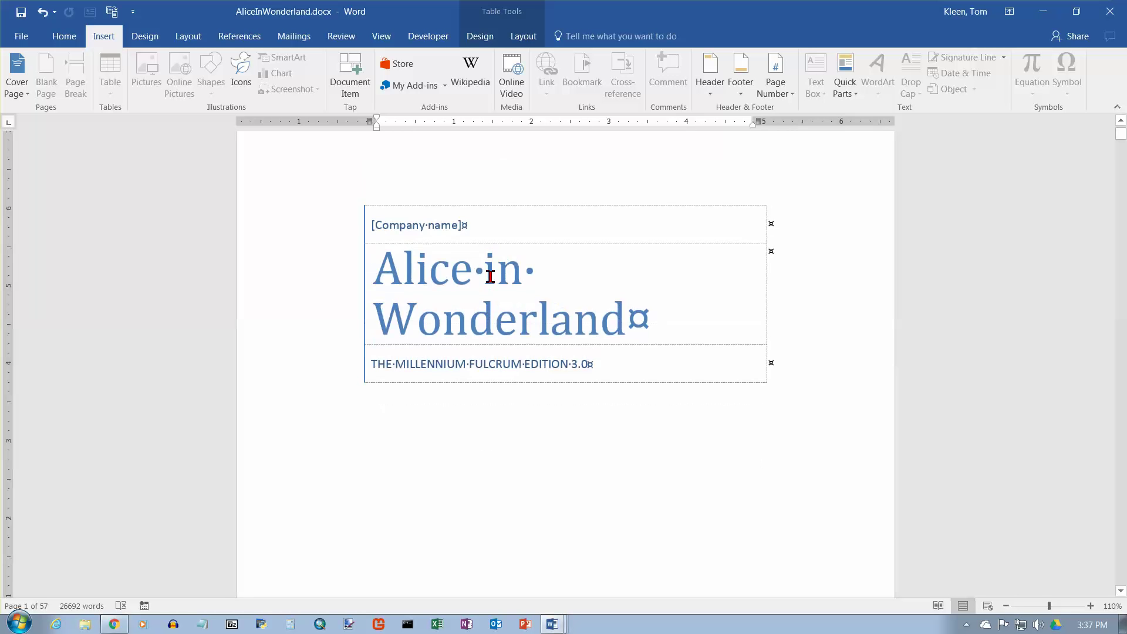
pyautogui.click(503, 221)
pyautogui.click(579, 278)
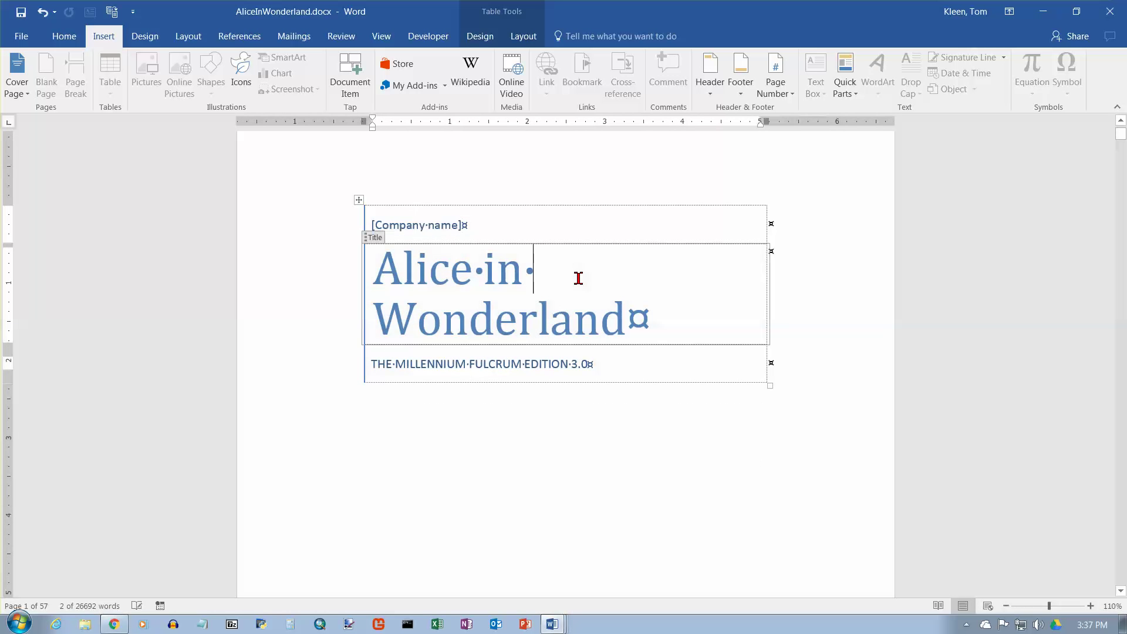
pyautogui.click(606, 365)
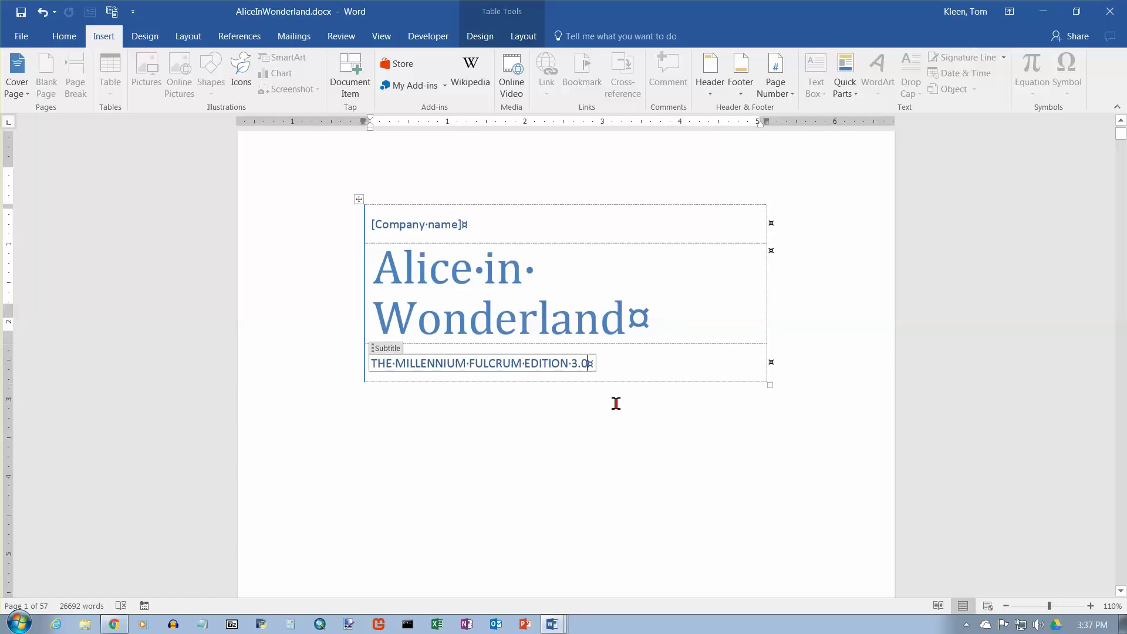
pyautogui.scroll(-5, 615, 400)
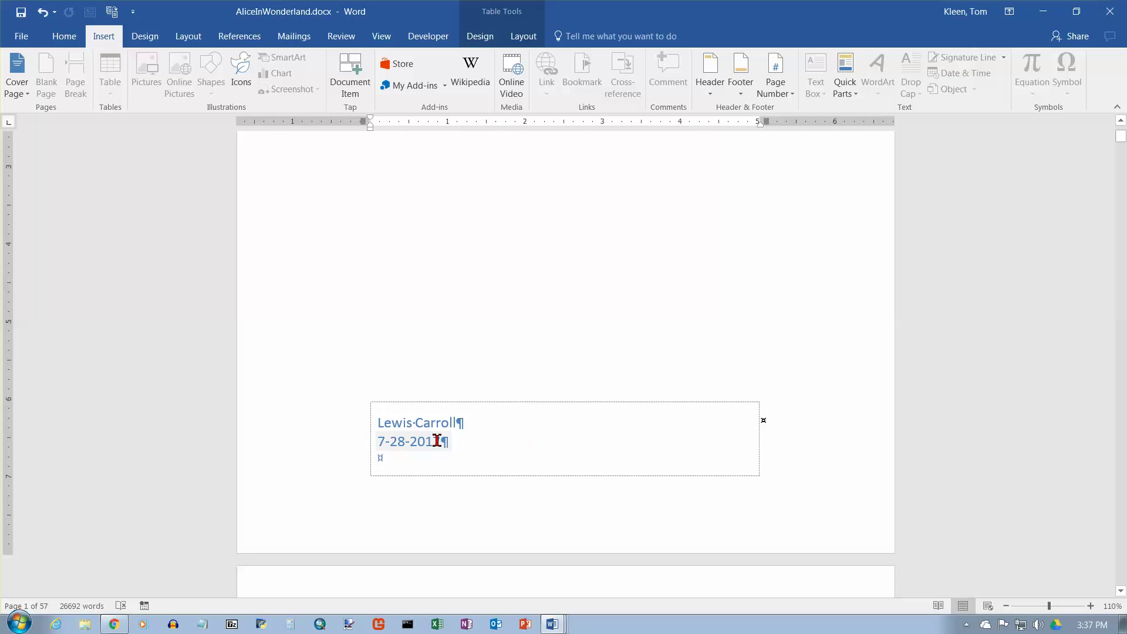
pyautogui.click(416, 441)
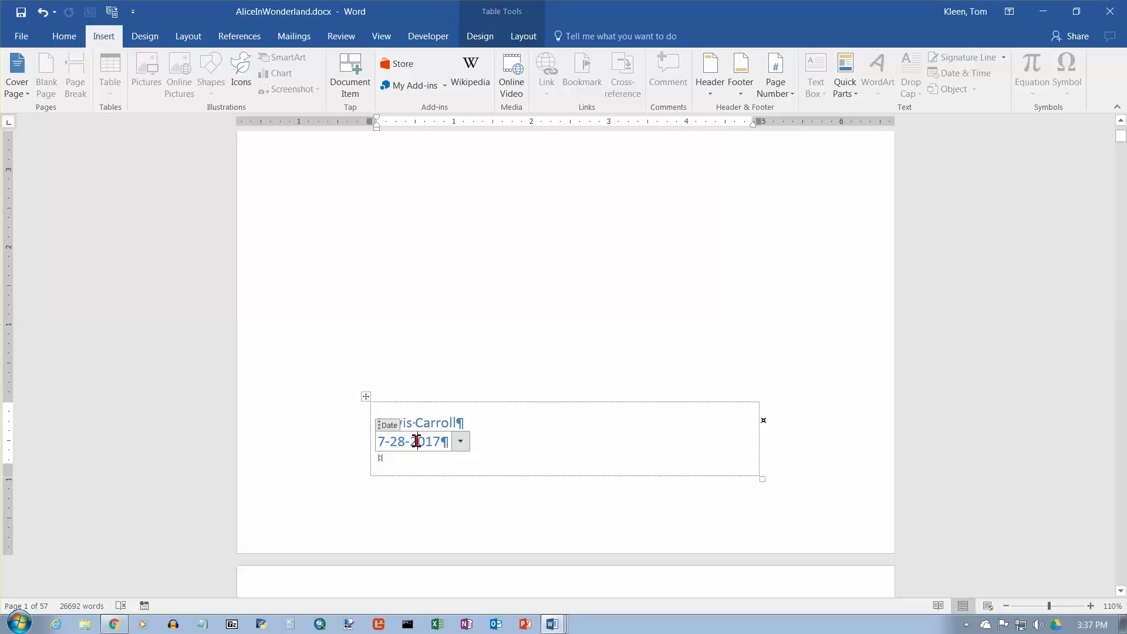
pyautogui.scroll(5, 417, 441)
# Step: Clear the subtitle text and delete the Subtitle content control from the cover page
pyautogui.click(522, 404)
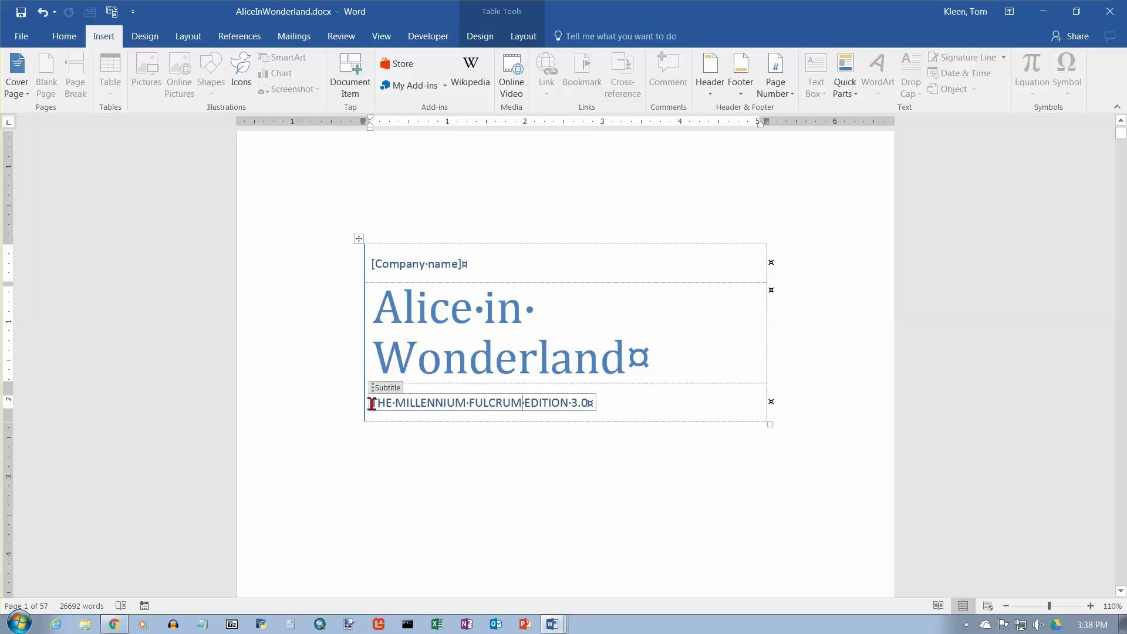
pyautogui.moveTo(373, 405); pyautogui.dragTo(638, 413)
pyautogui.press('Delete')
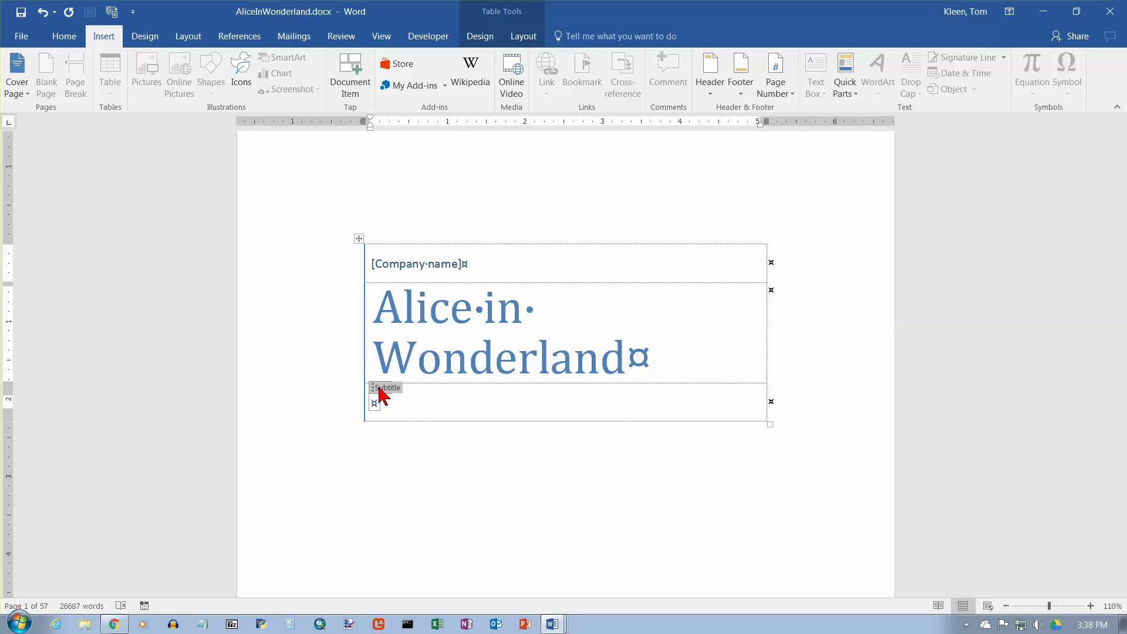
pyautogui.hotkey('ctrl', 'z')
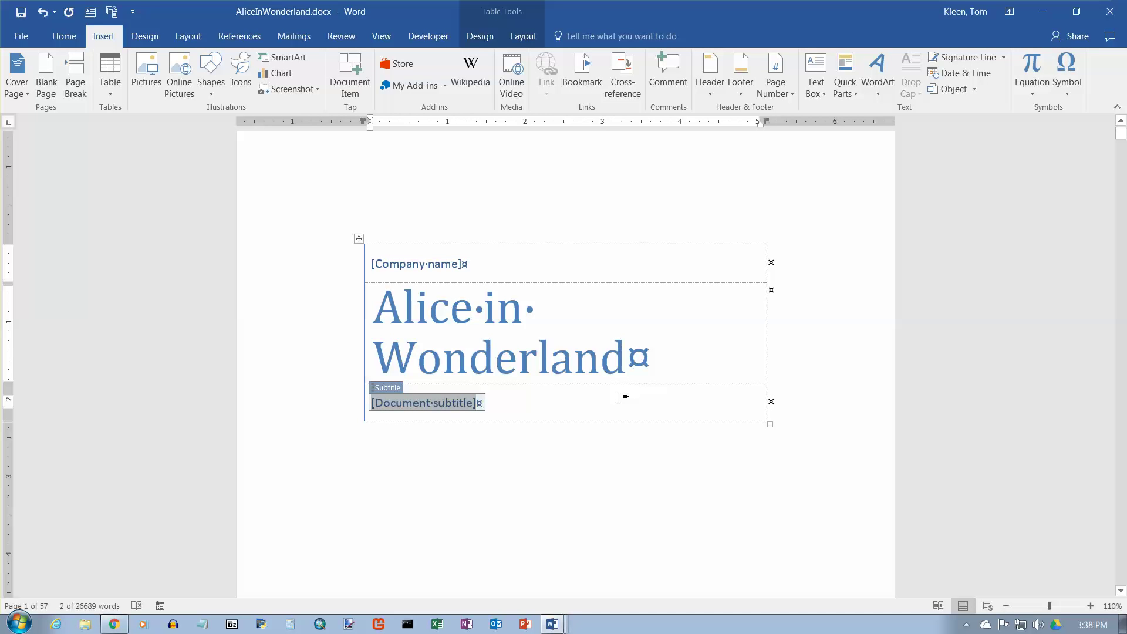
pyautogui.press('Delete')
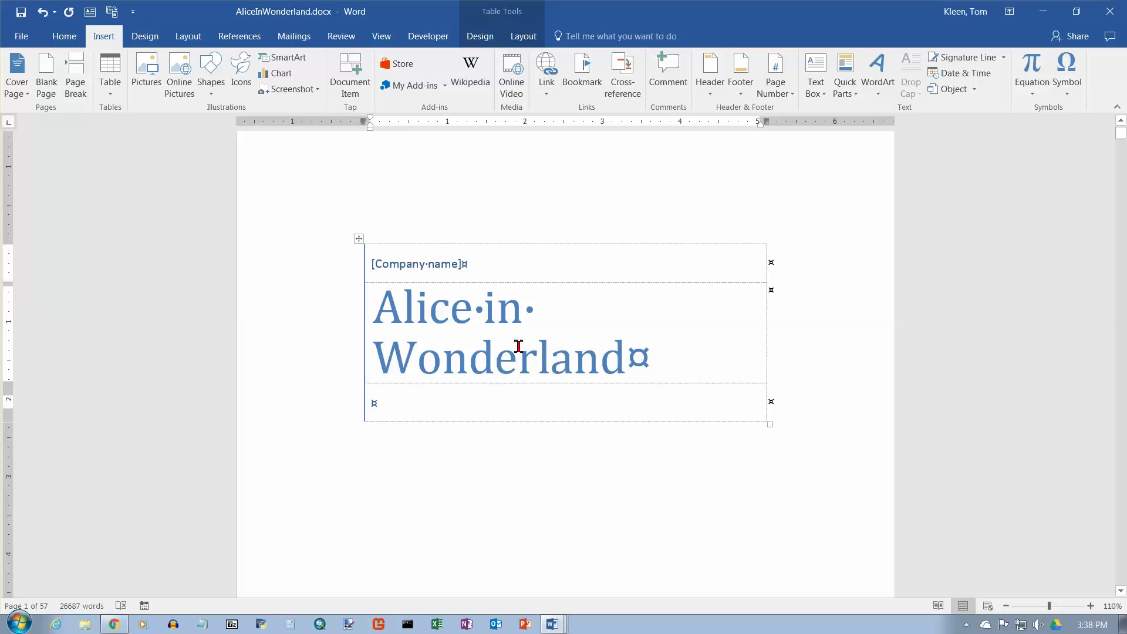
# Step: Delete the Company content control above the title on the cover page
pyautogui.click(384, 256)
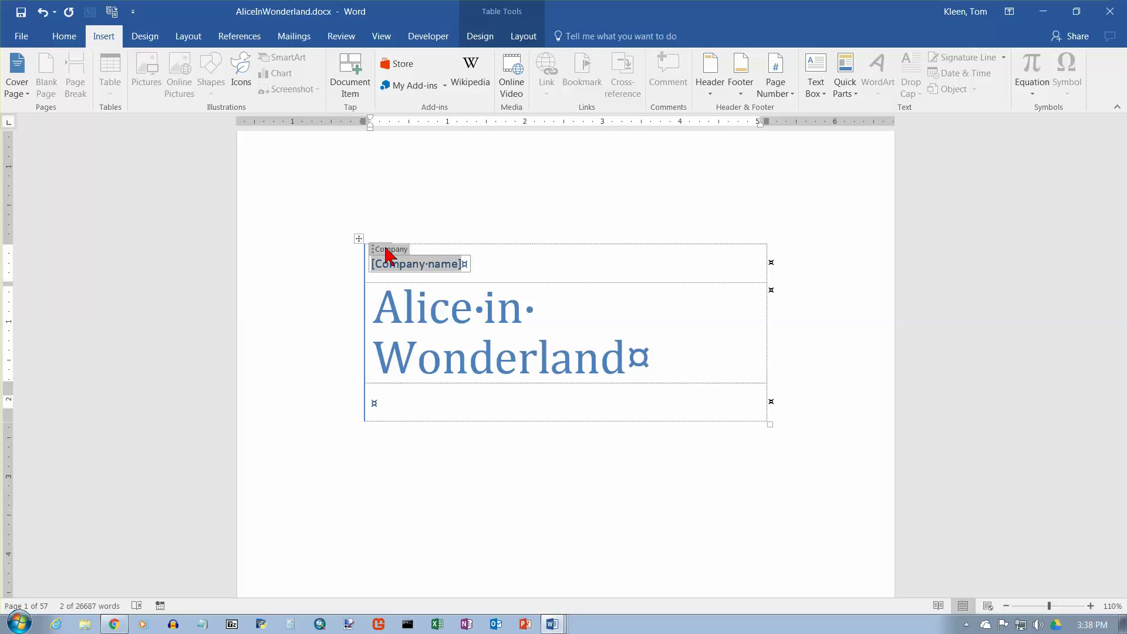
pyautogui.click(385, 251)
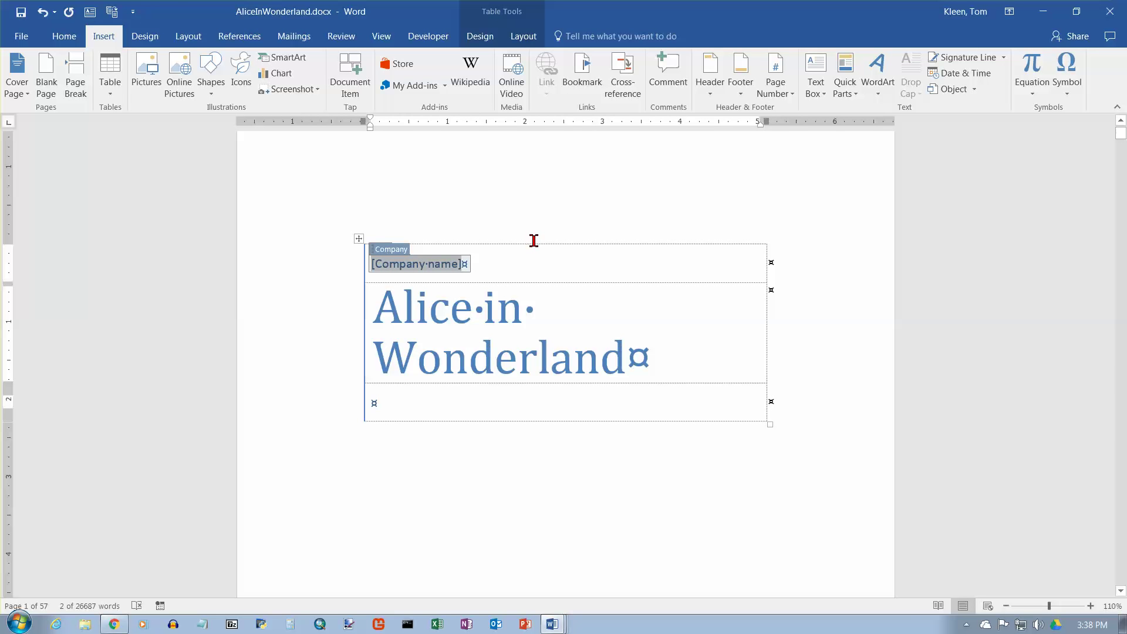
pyautogui.press('Delete')
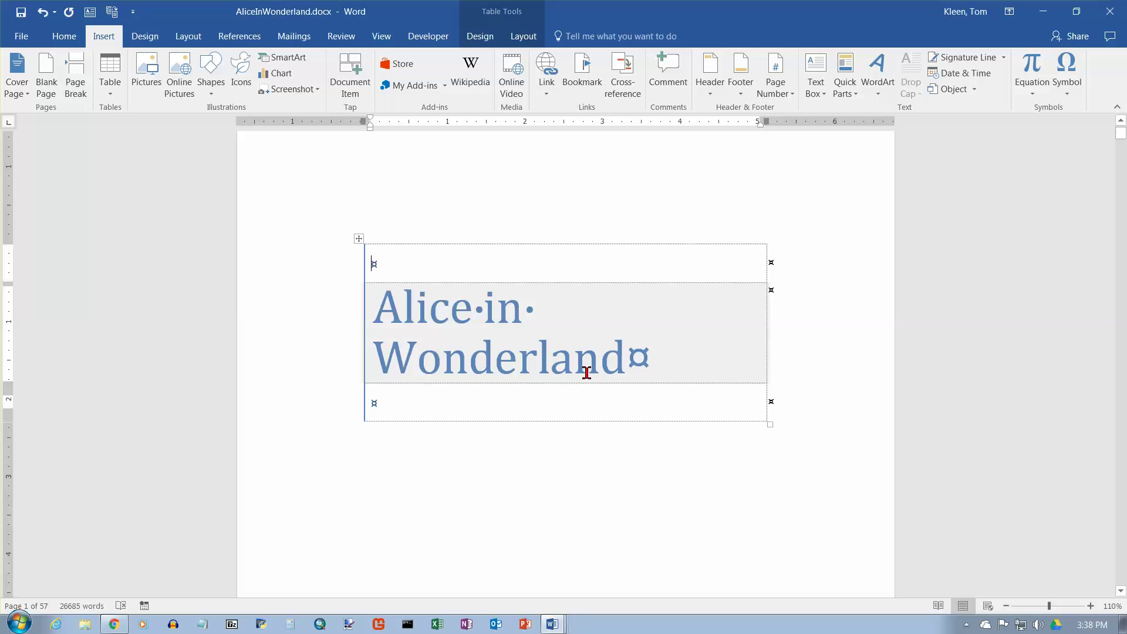
# Step: Review the cover page layout from the page break above the title down to the author and date block
pyautogui.scroll(3, 604, 334)
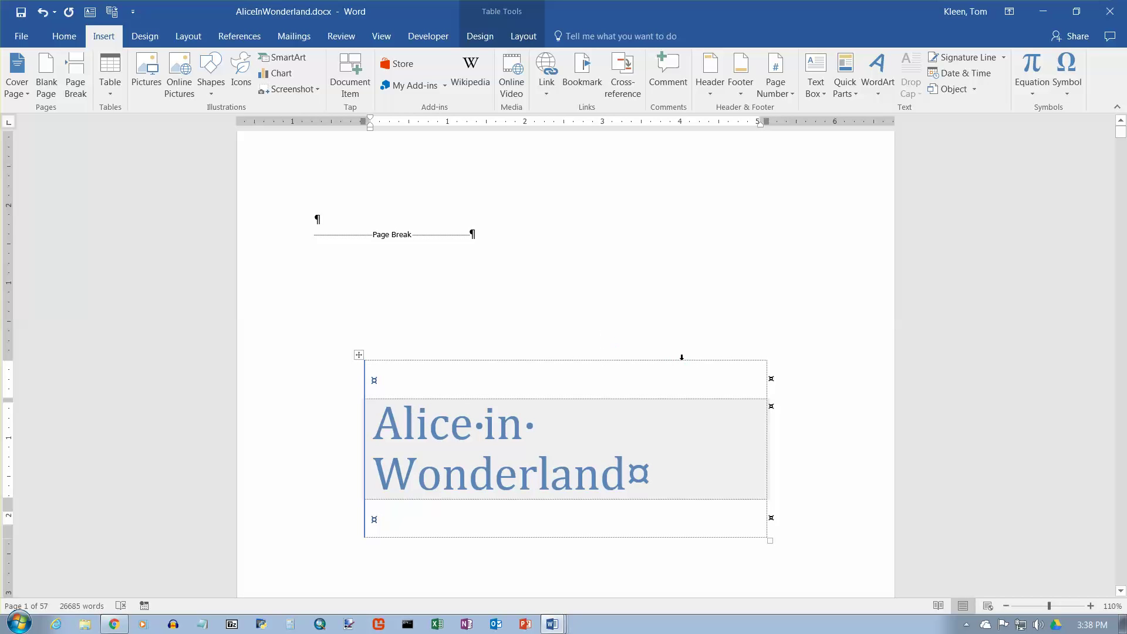
pyautogui.click(485, 411)
pyautogui.click(390, 380)
pyautogui.click(562, 431)
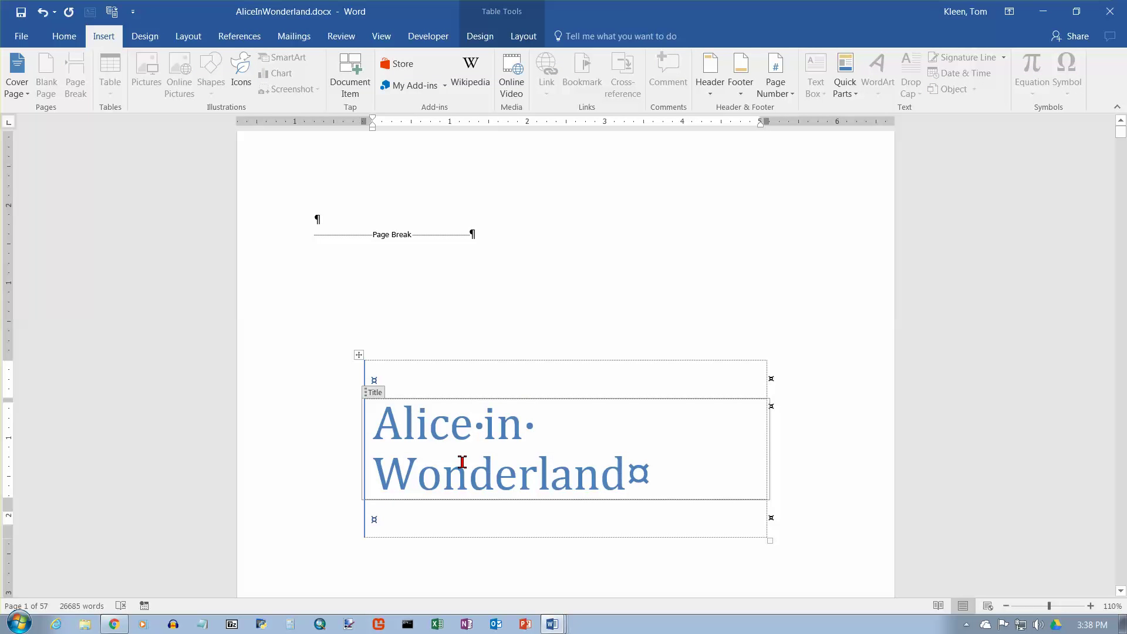
pyautogui.scroll(-3, 559, 353)
pyautogui.scroll(-4, 559, 353)
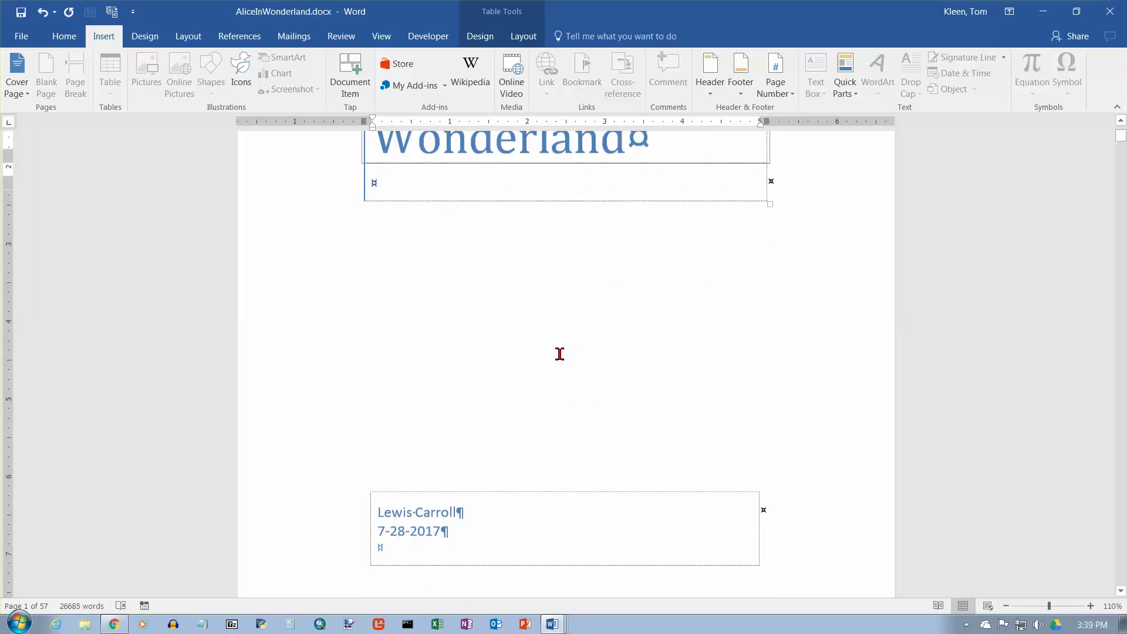
pyautogui.scroll(2, 558, 354)
pyautogui.scroll(1, 557, 354)
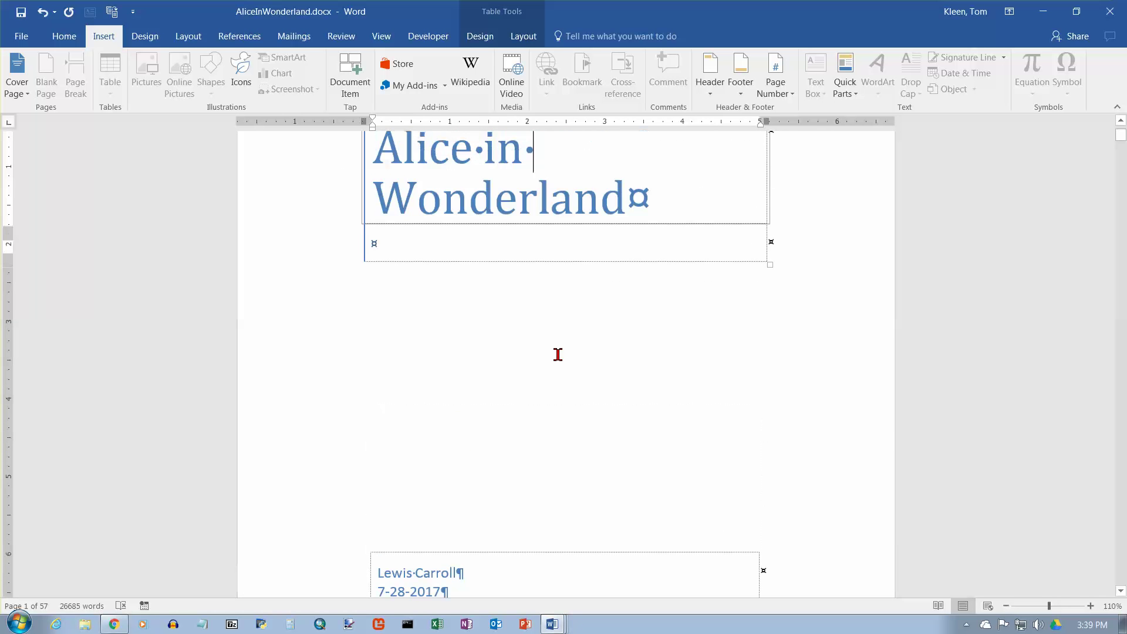
pyautogui.scroll(-3, 558, 354)
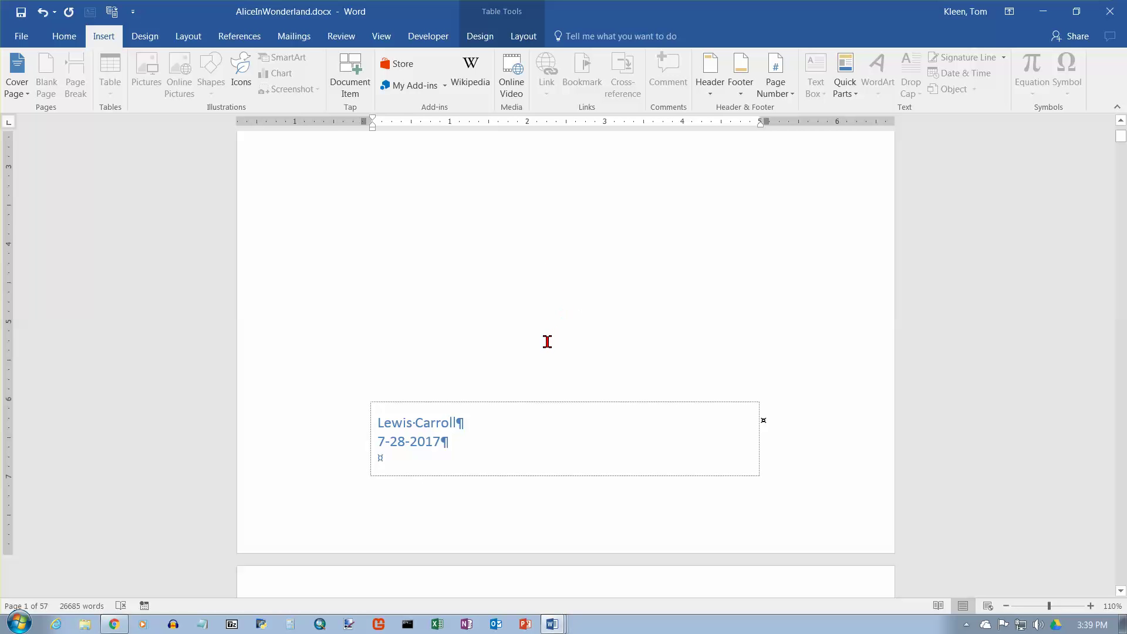
# Step: Open the first page footer below the author and date block for editing
pyautogui.scroll(-2, 550, 332)
pyautogui.scroll(2, 551, 329)
pyautogui.scroll(-2, 552, 323)
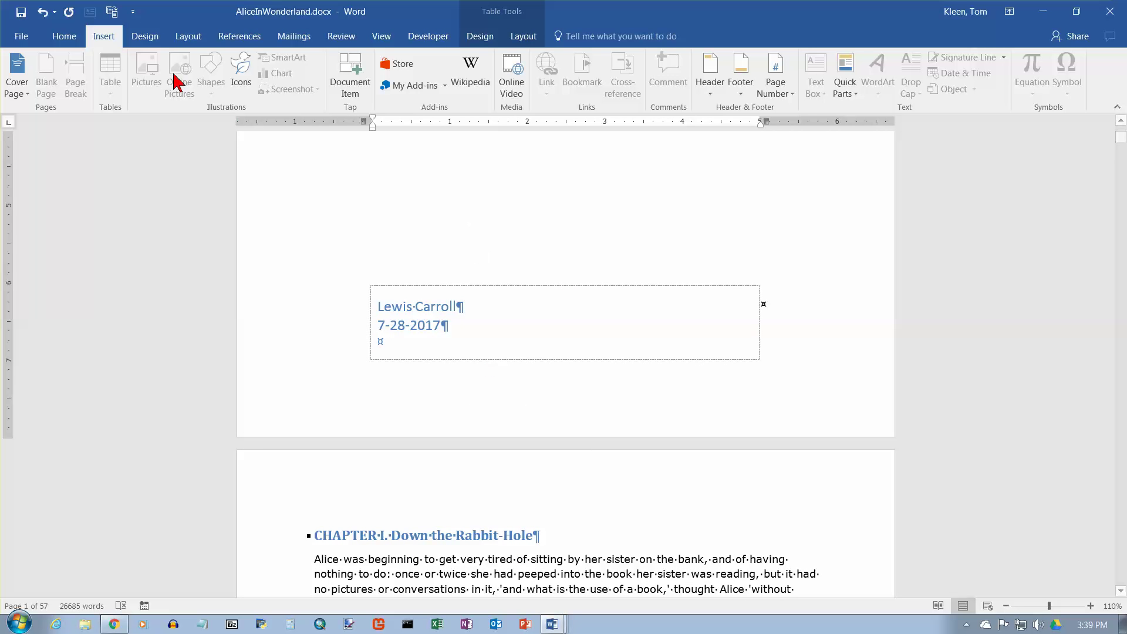
pyautogui.doubleClick(343, 400)
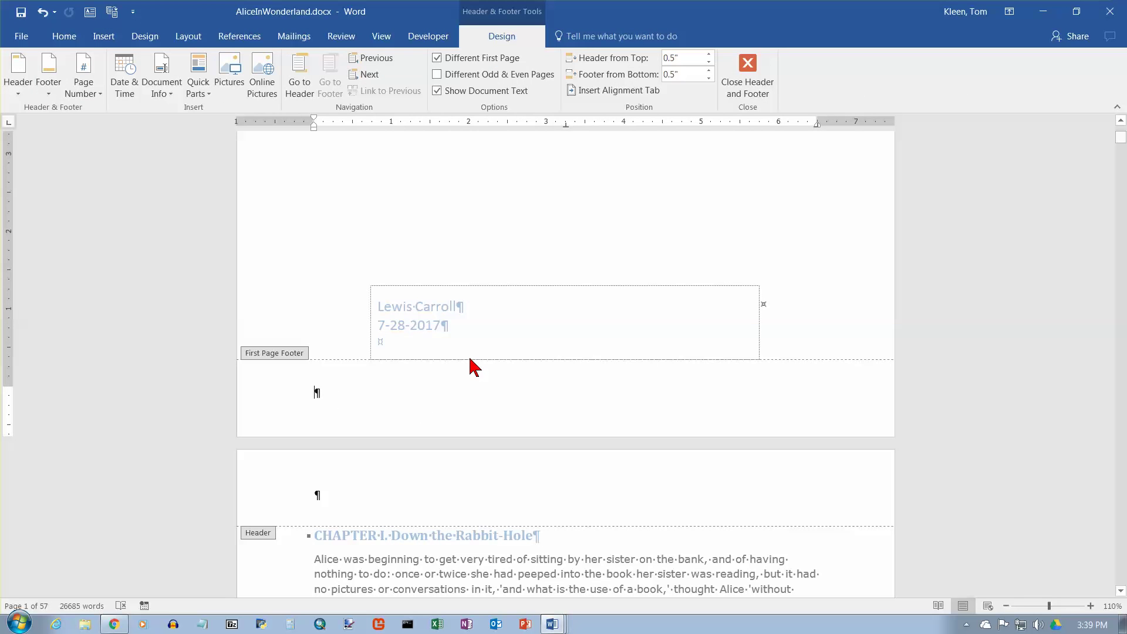
# Step: Insert a plain page number at the center tab stop of the header on the Chapter I page
pyautogui.scroll(10, 474, 352)
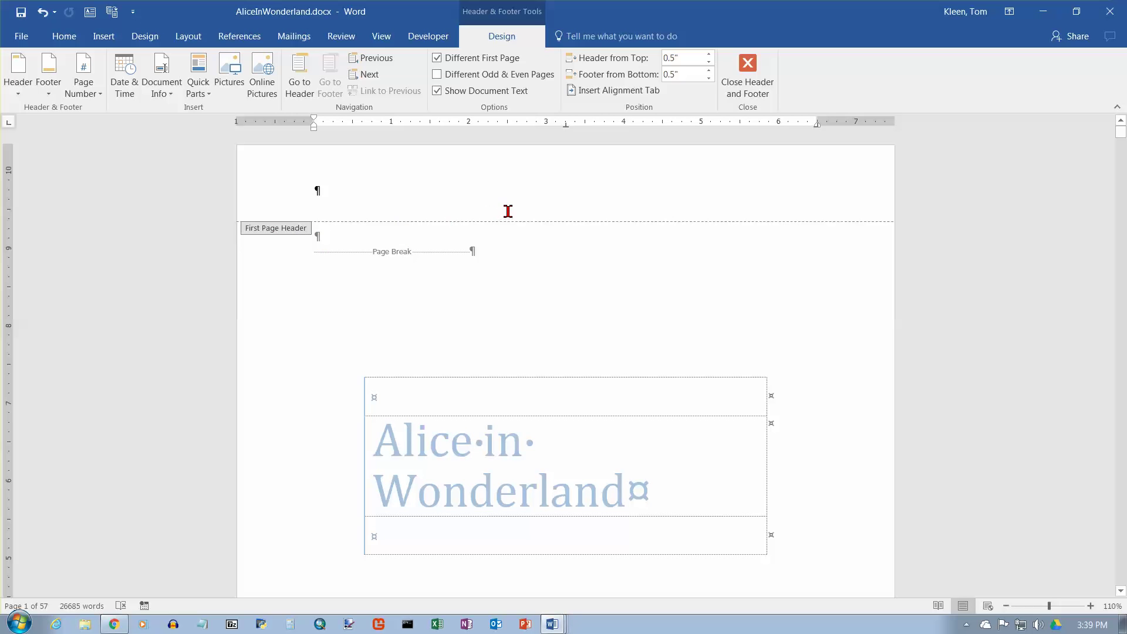
pyautogui.scroll(-3, 515, 217)
pyautogui.scroll(-4, 515, 218)
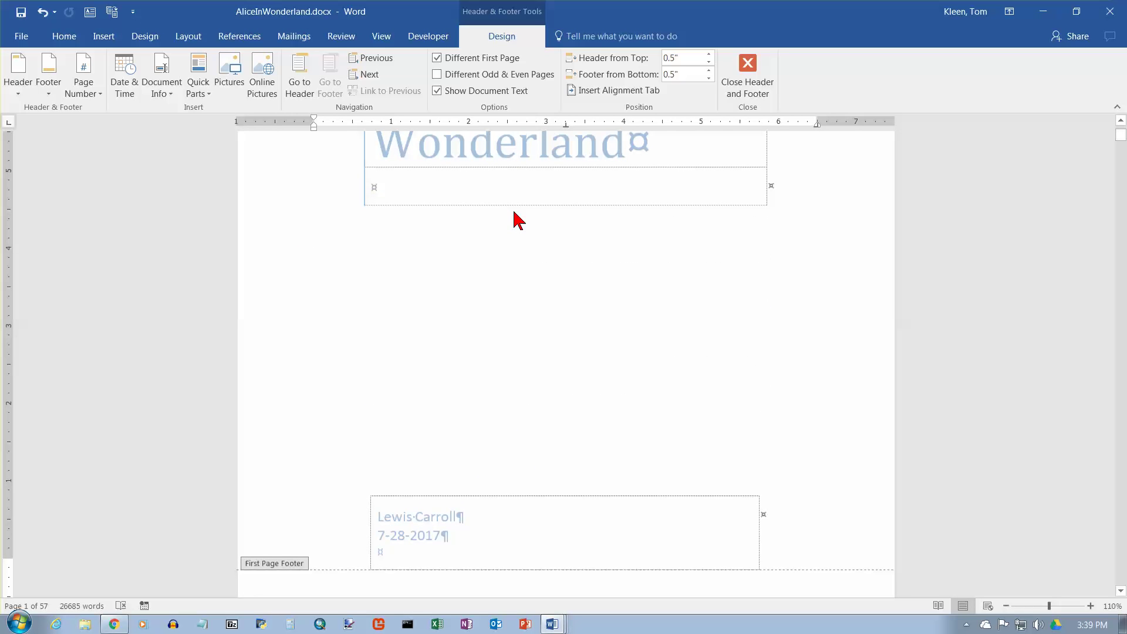
pyautogui.scroll(-5, 515, 220)
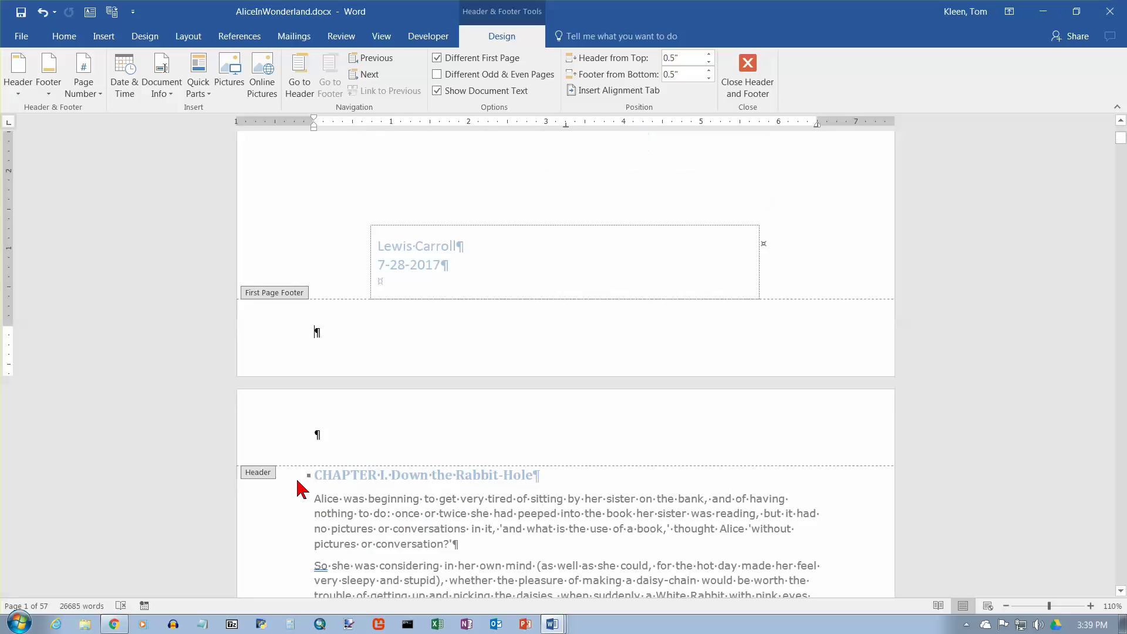
pyautogui.scroll(-12, 428, 481)
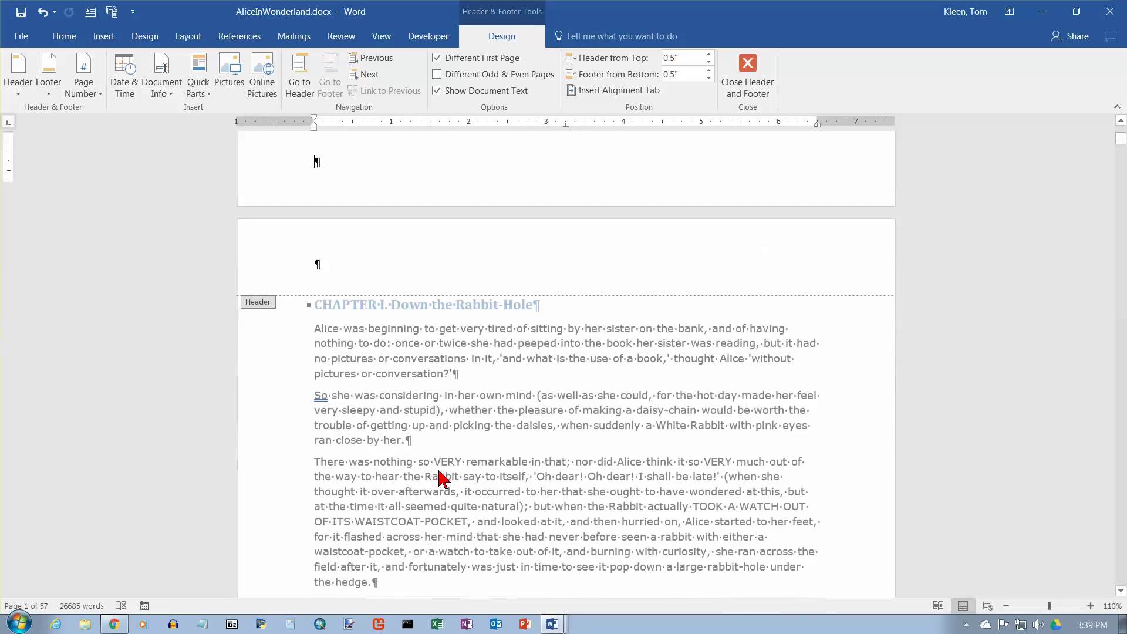
pyautogui.scroll(3, 444, 480)
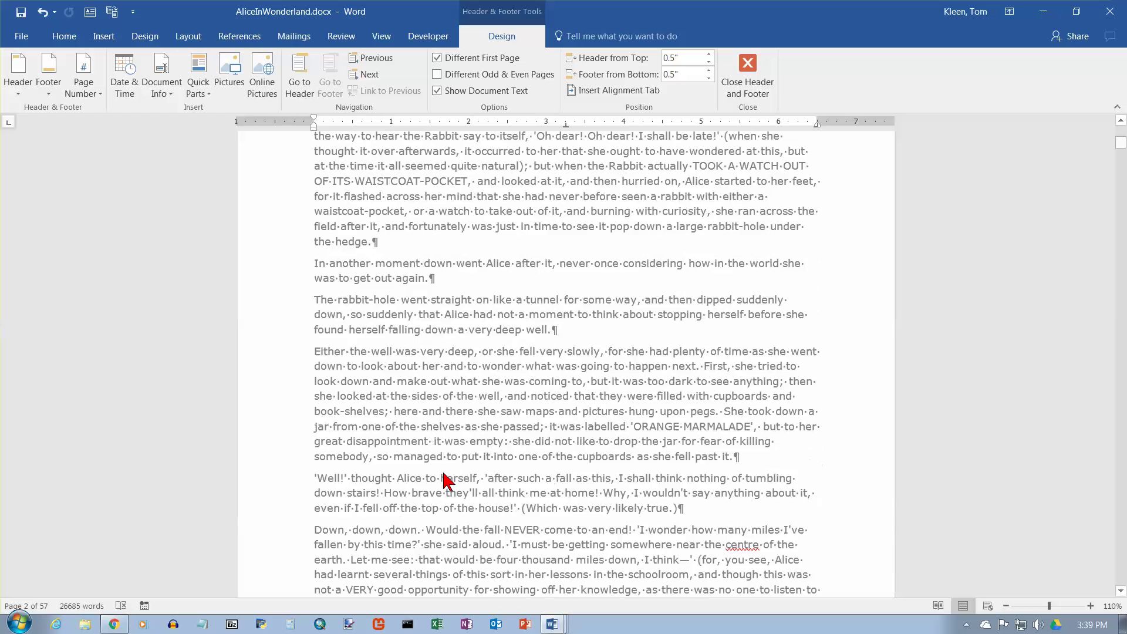
pyautogui.click(507, 372)
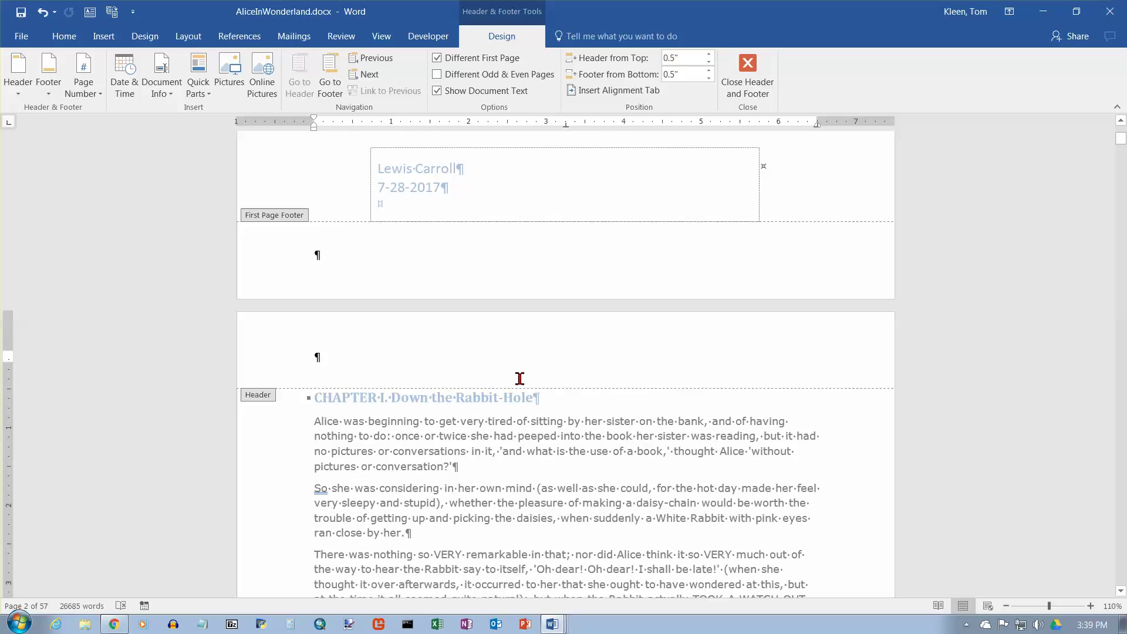
pyautogui.press('Tab')
pyautogui.click(99, 95)
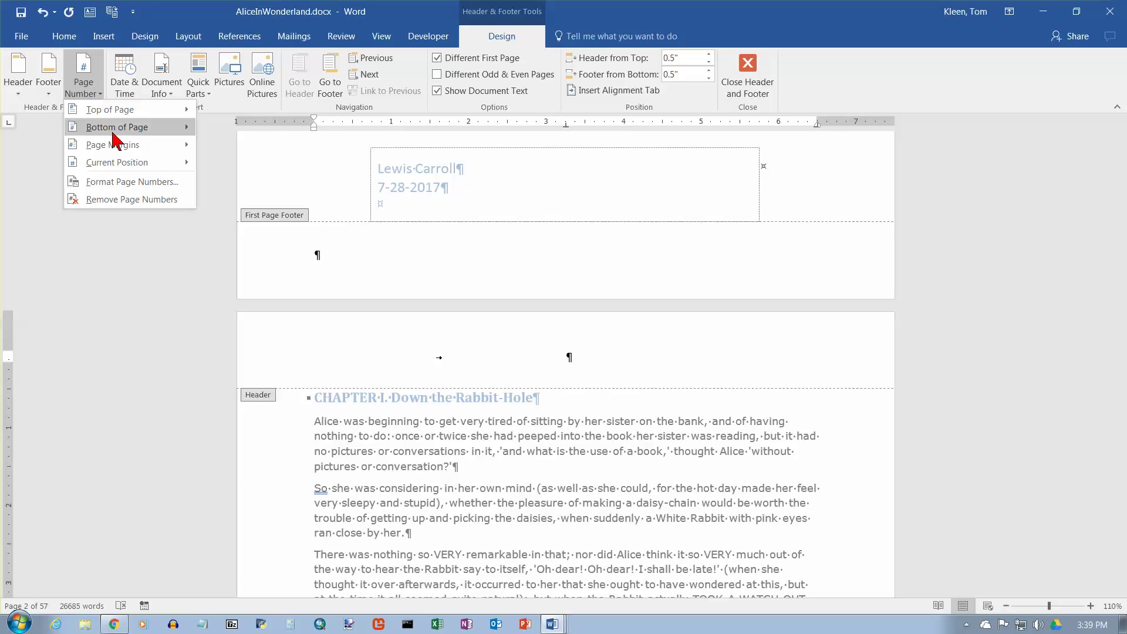
pyautogui.moveTo(124, 163)
pyautogui.click(281, 224)
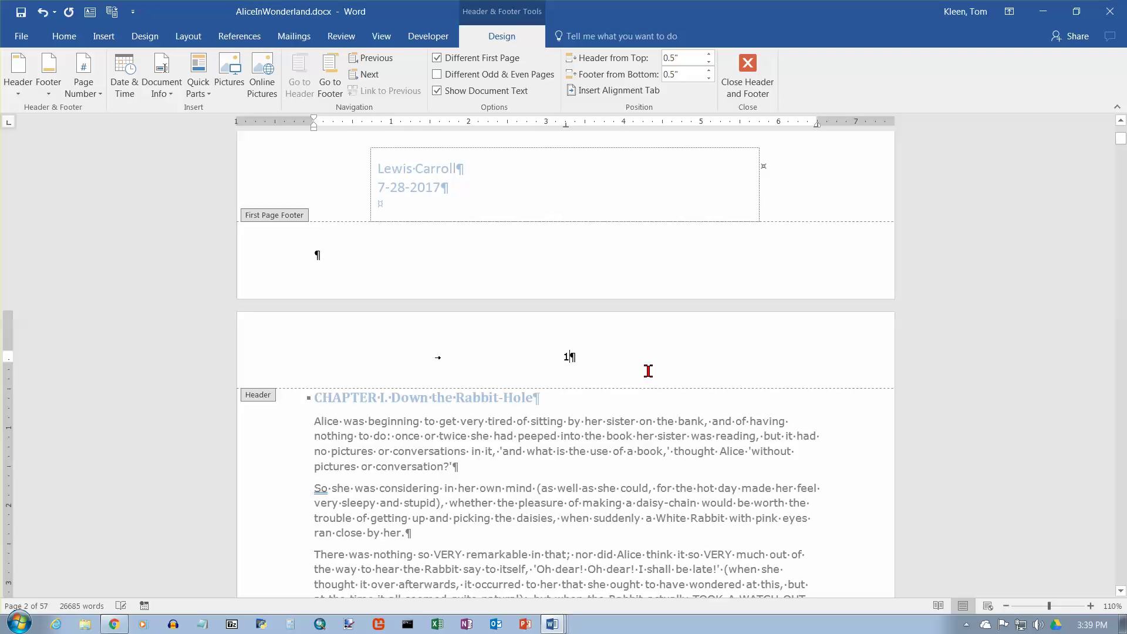
# Step: Compare the cover page's first page header and footer with the numbered header on the Chapter I page
pyautogui.click(1122, 468)
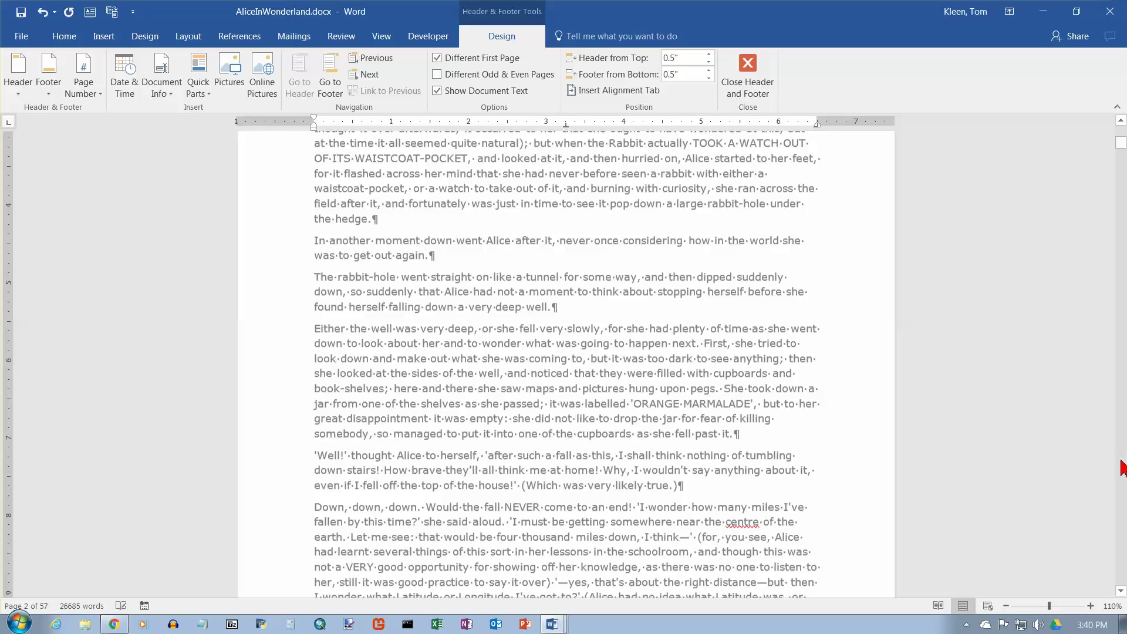
pyautogui.moveTo(1122, 143); pyautogui.dragTo(1122, 131)
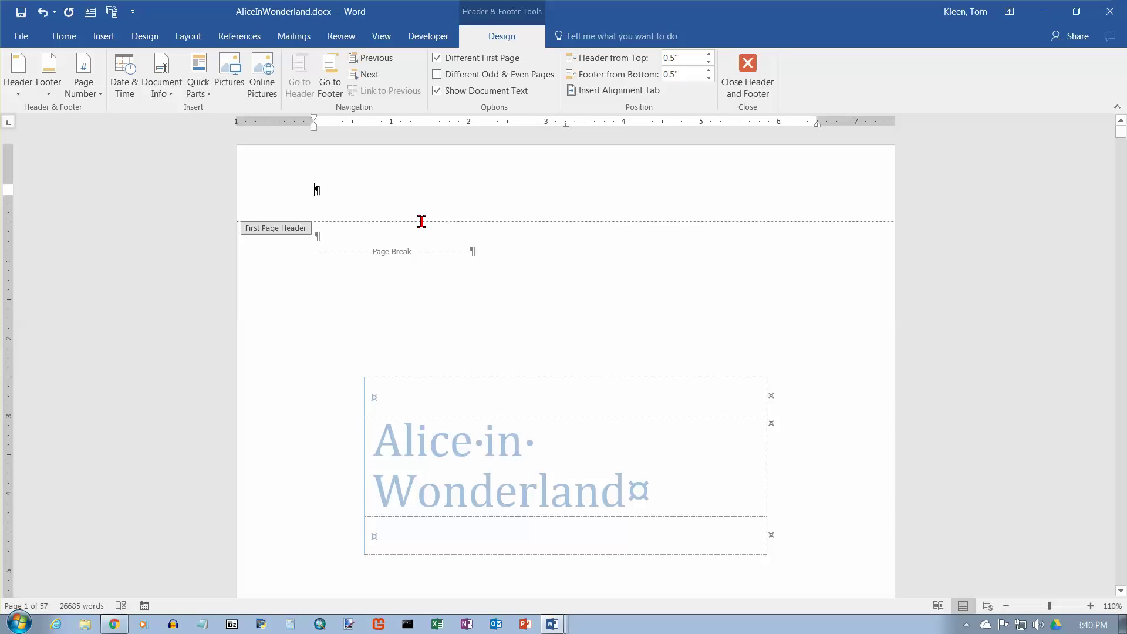
pyautogui.scroll(-3, 811, 322)
pyautogui.scroll(-6, 811, 323)
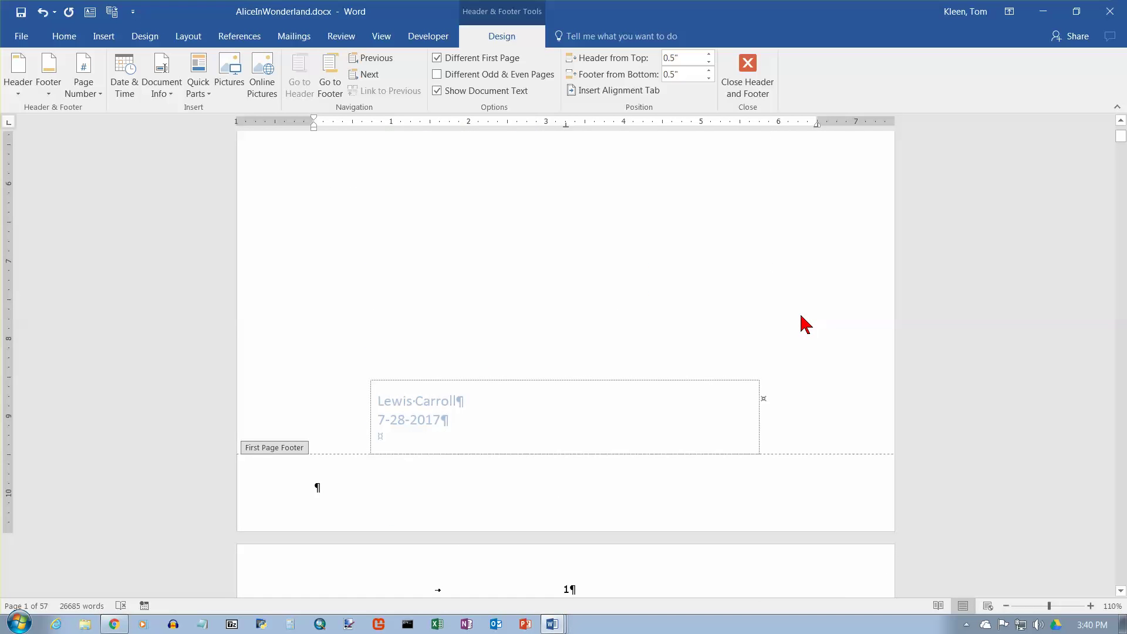
pyautogui.click(316, 486)
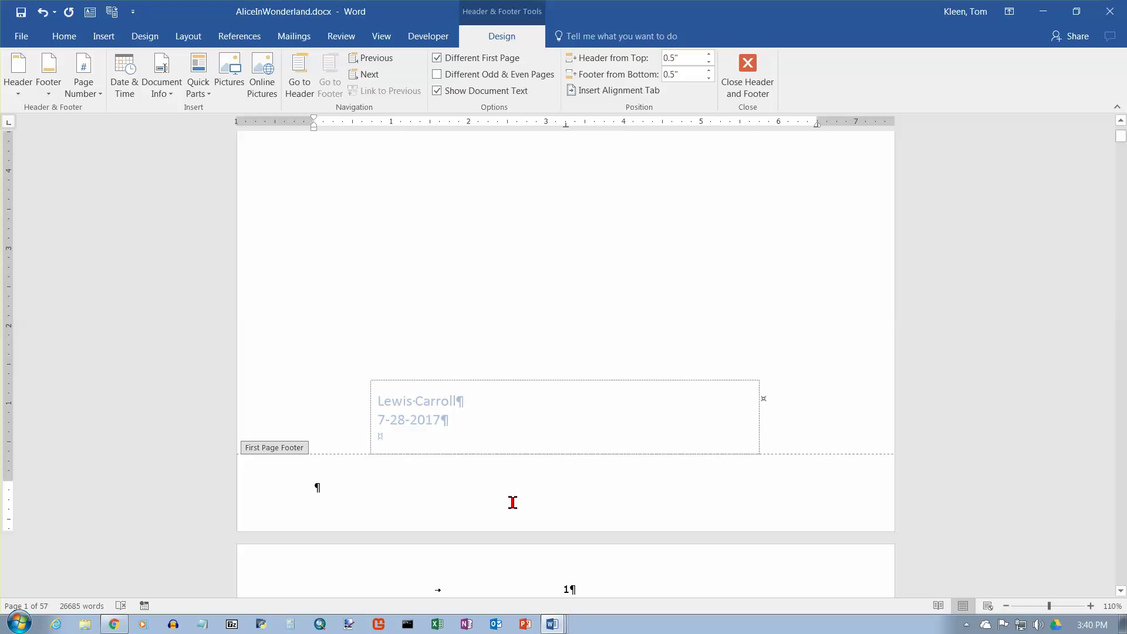
pyautogui.scroll(-3, 534, 496)
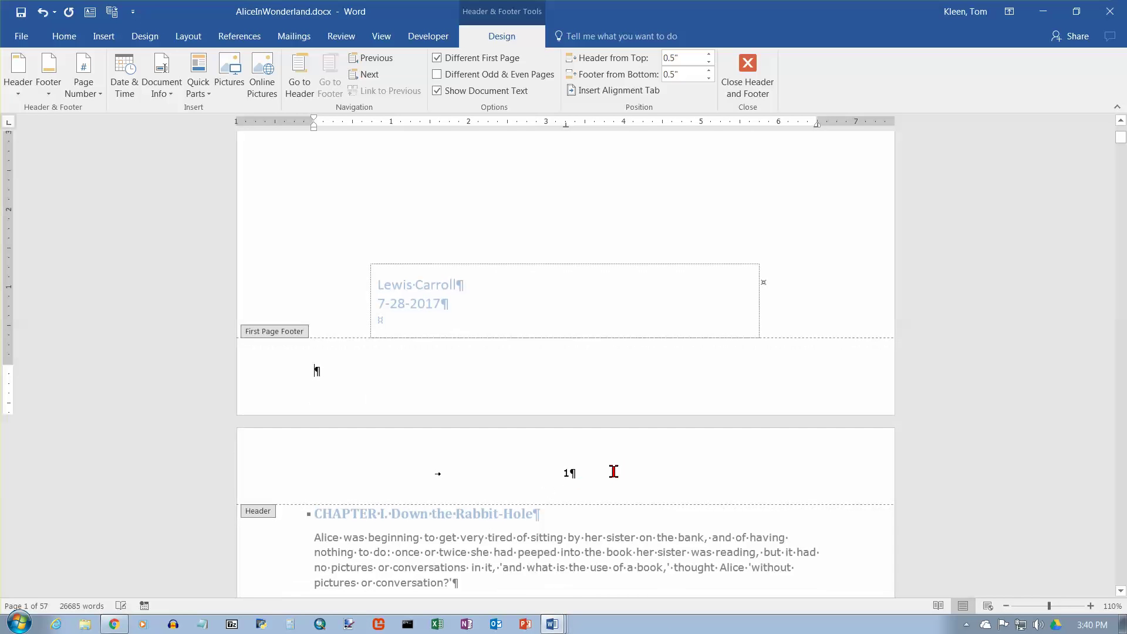
pyautogui.click(490, 465)
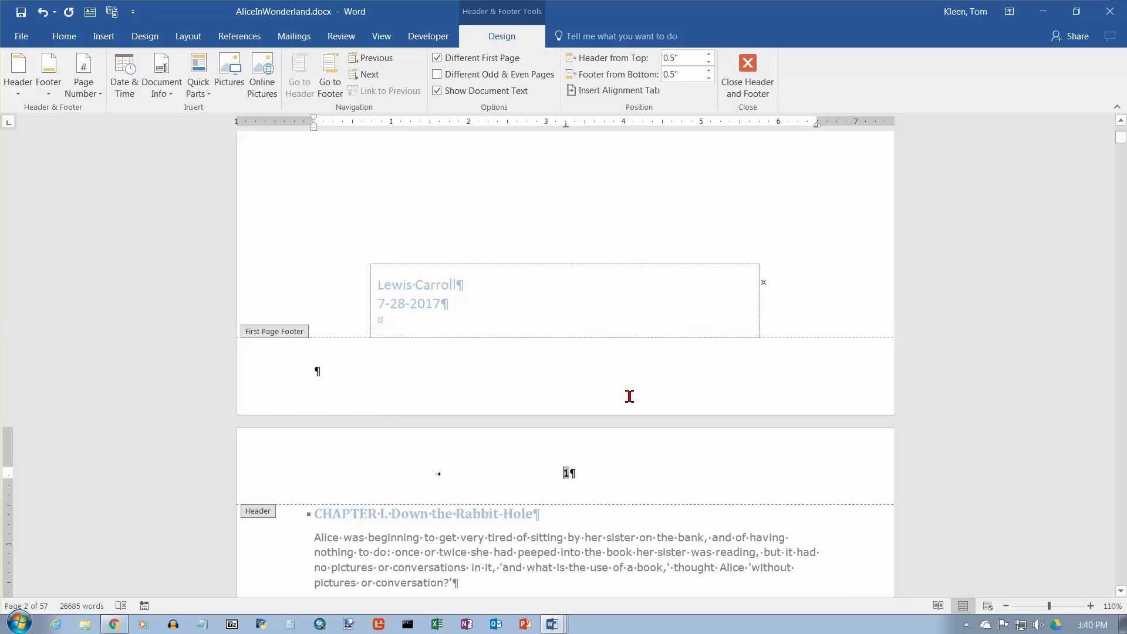
# Step: Save the document and close header and footer editing
pyautogui.hotkey('ctrl', 's')
pyautogui.click(315, 373)
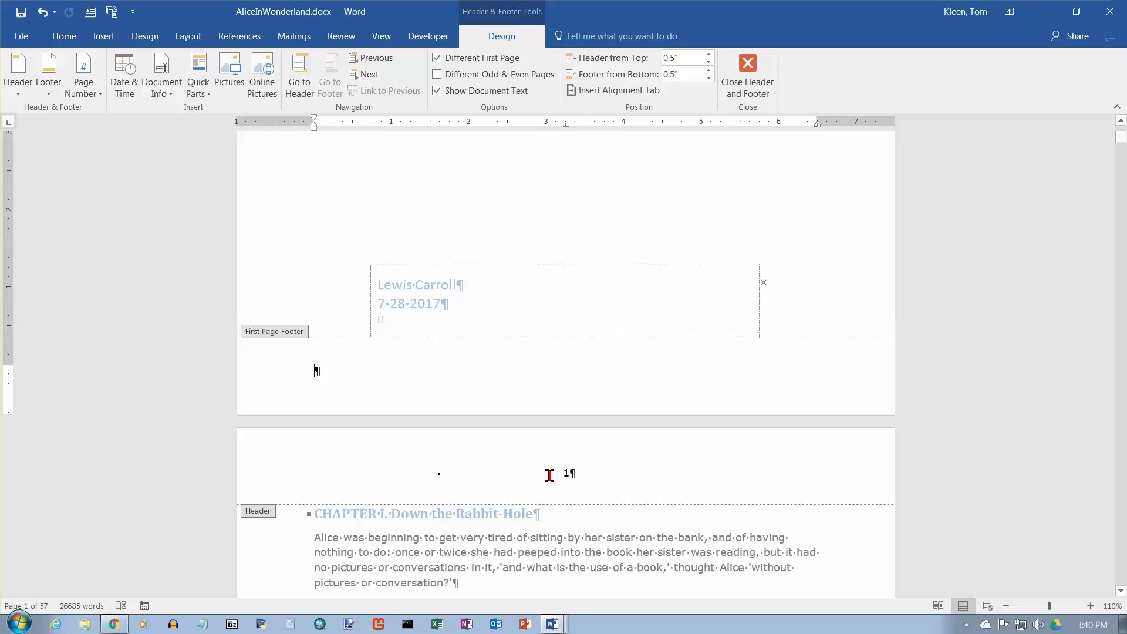
pyautogui.click(748, 68)
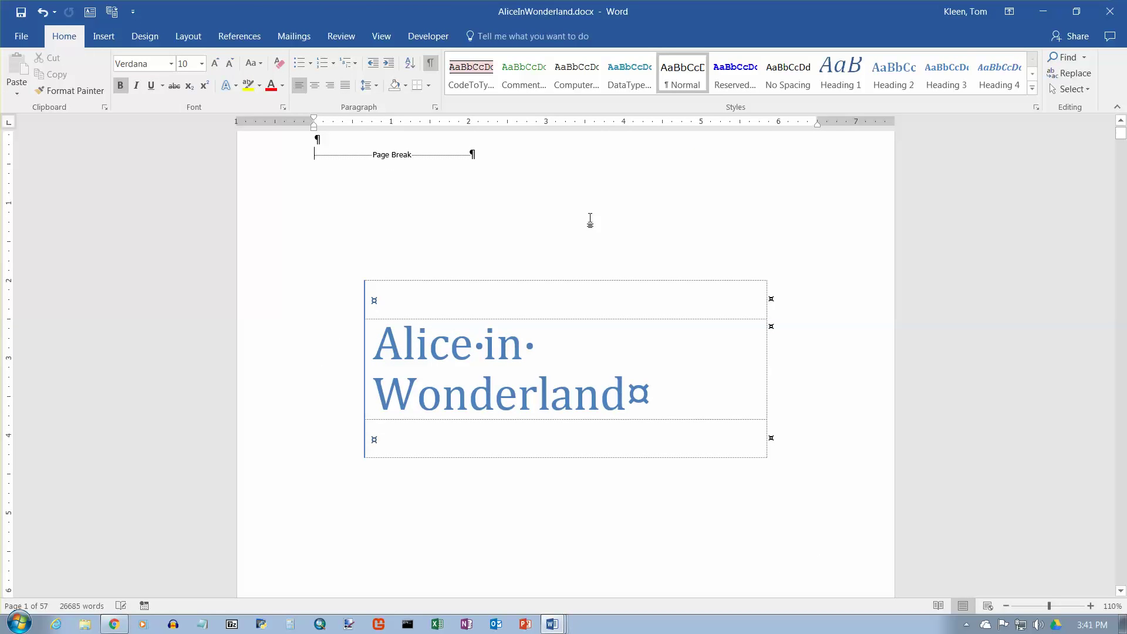
# Step: Remove the current cover page from the document
pyautogui.scroll(-5, 544, 312)
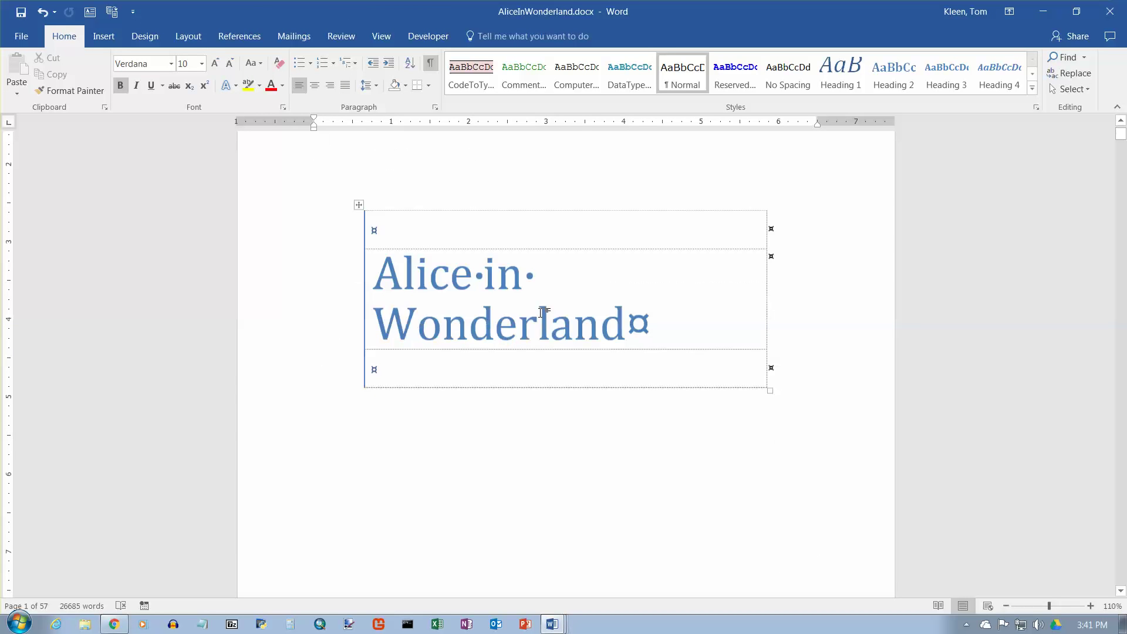
pyautogui.scroll(4, 539, 315)
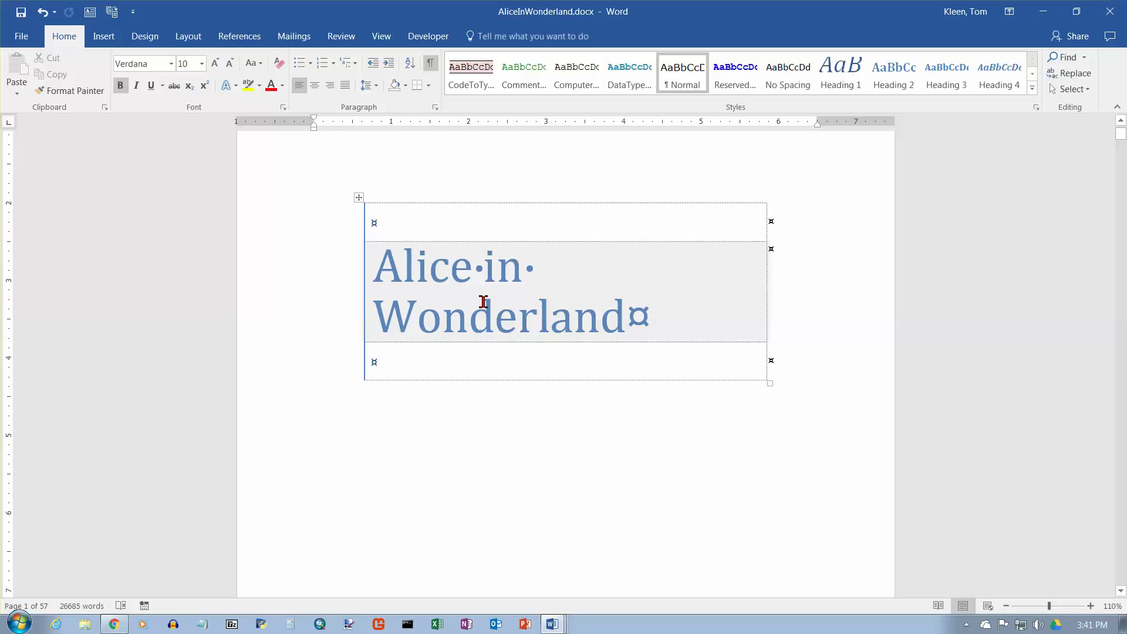
pyautogui.click(103, 35)
pyautogui.click(22, 93)
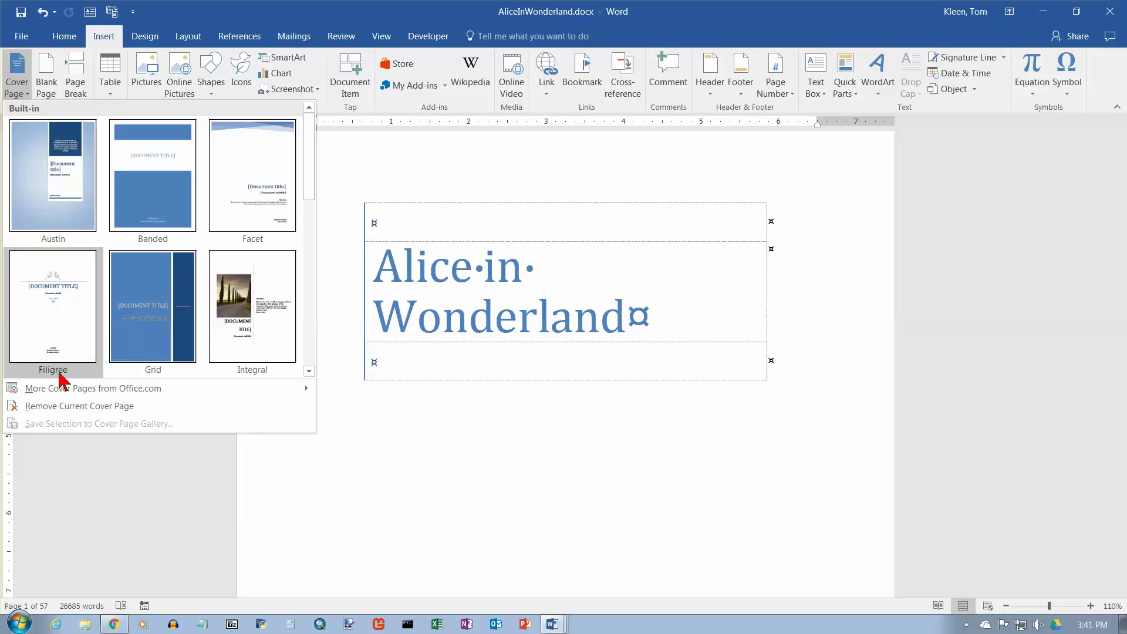
pyautogui.click(68, 408)
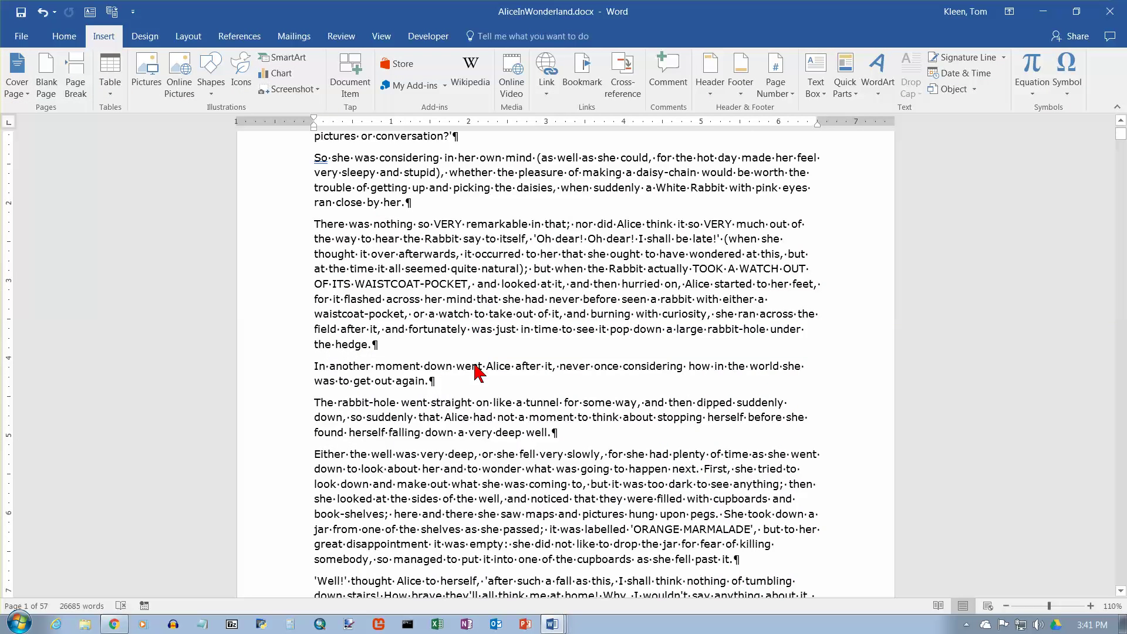
# Step: Delete the tab and page number from the header above Chapter I and return to the body text
pyautogui.scroll(5, 477, 370)
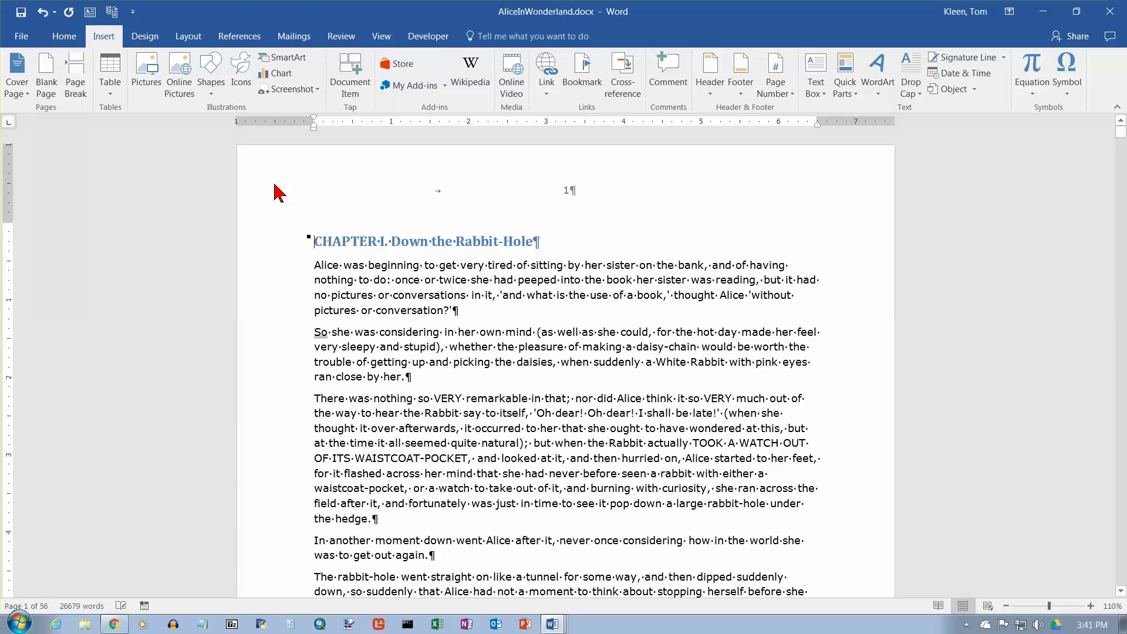
pyautogui.doubleClick(465, 186)
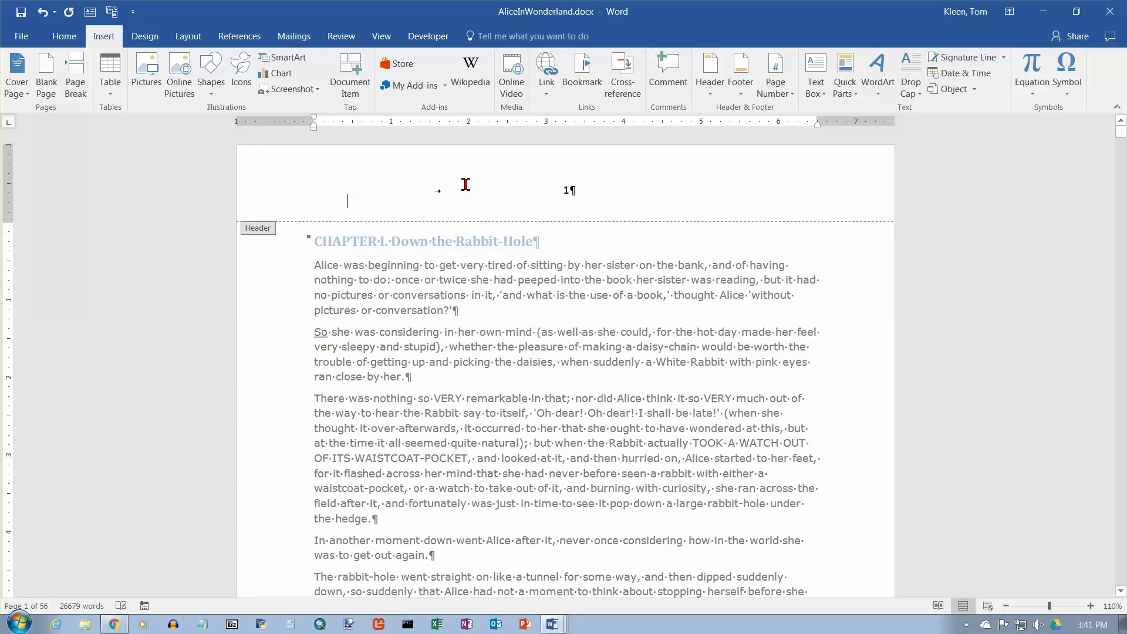
pyautogui.click(279, 198)
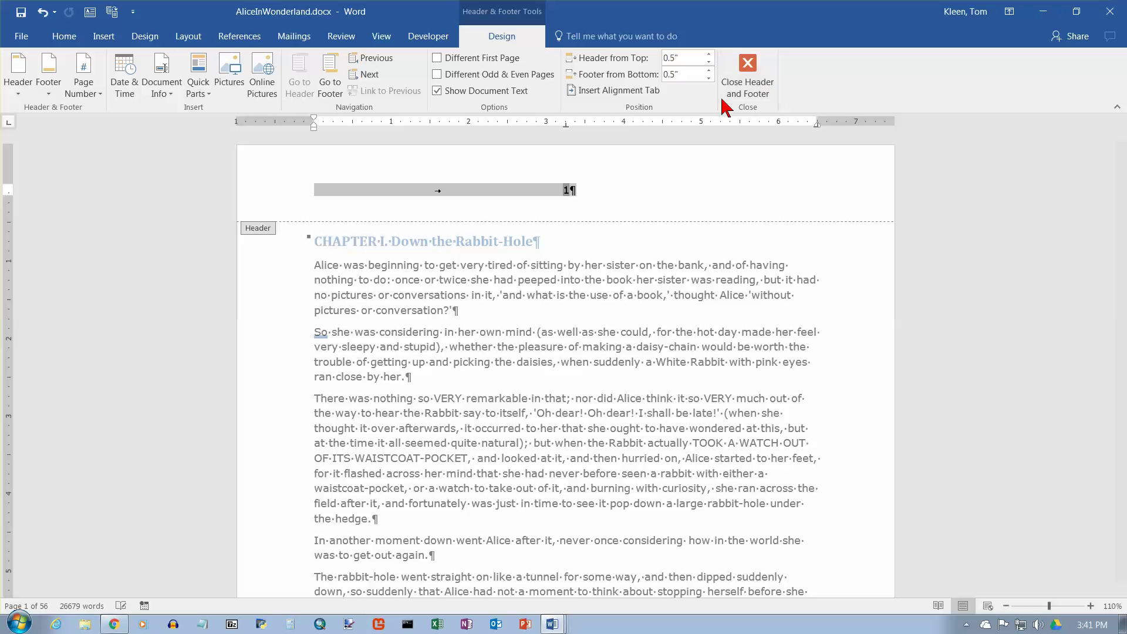
pyautogui.press('Delete')
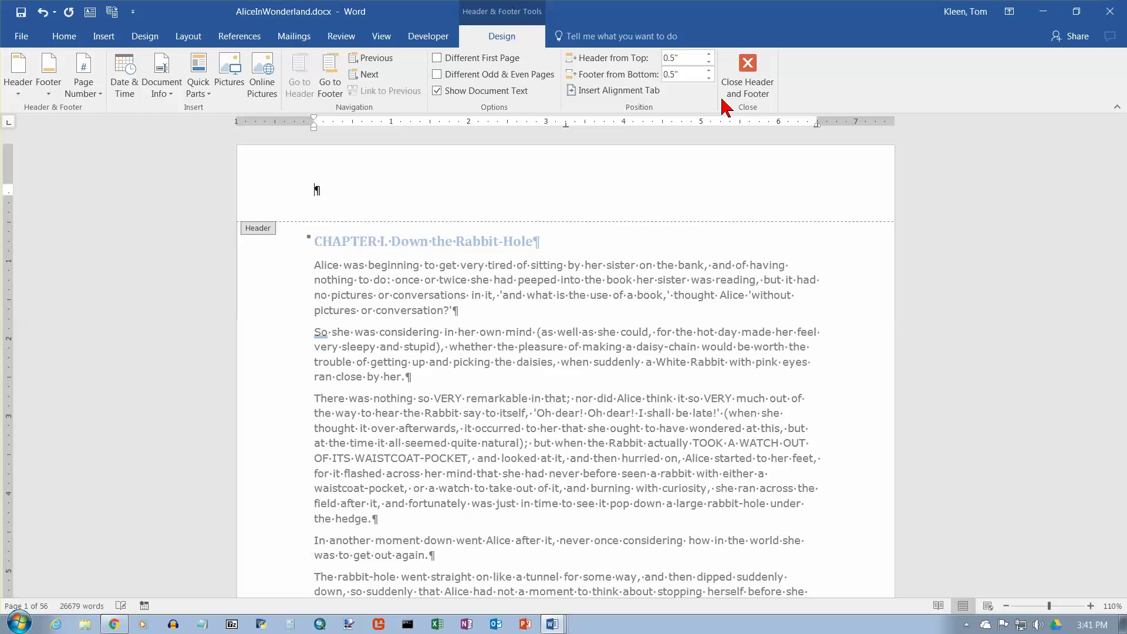
pyautogui.doubleClick(371, 275)
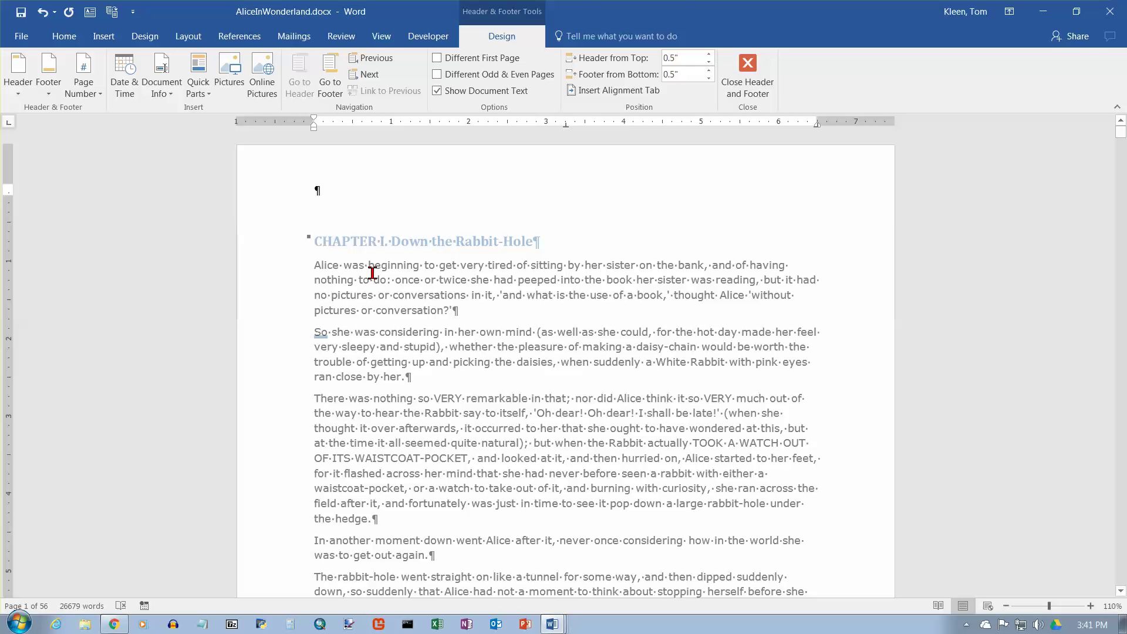